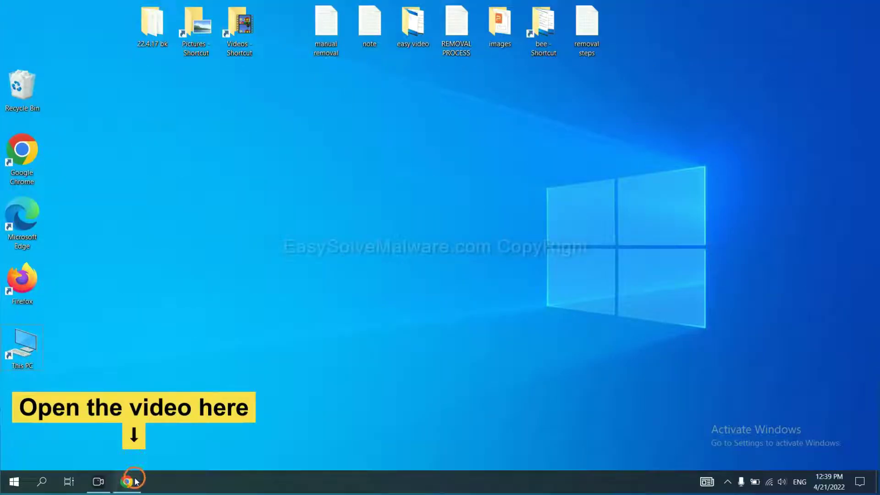
Open the easysolvemalware.com removal guide from the video description and download SpyHunter for Windows
left_click(136, 481)
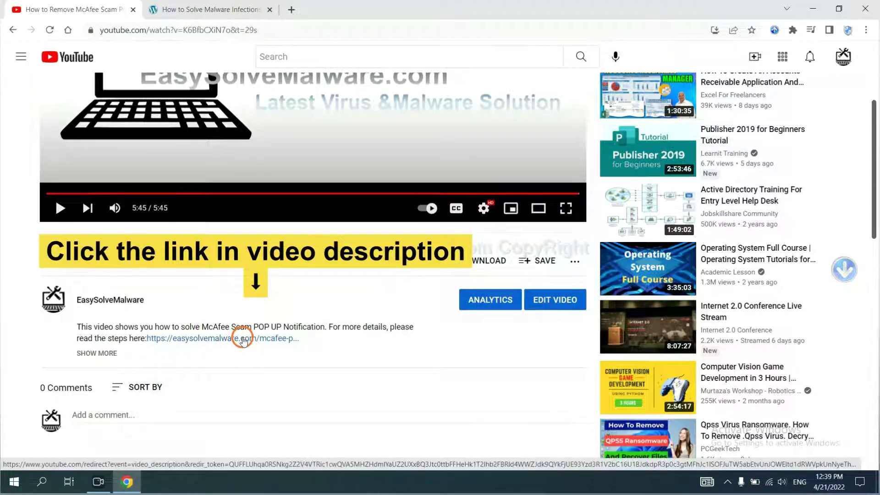
left_click(243, 340)
scroll(872, 232, "down", 2)
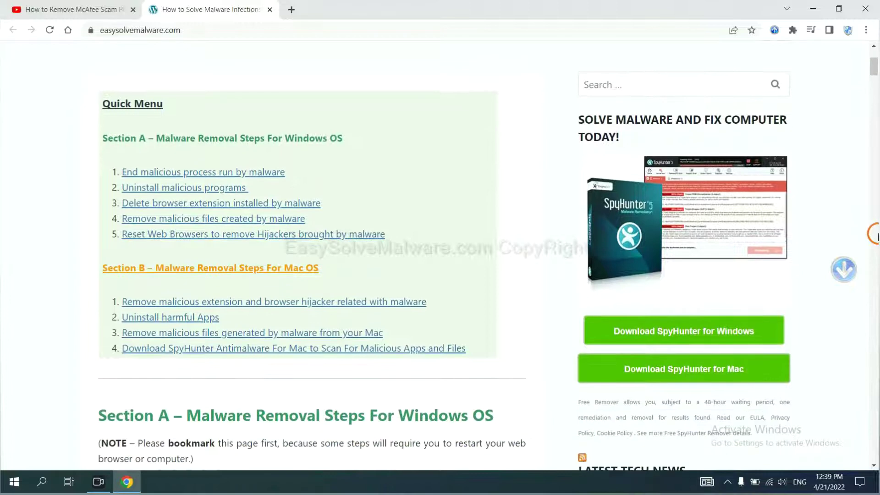
scroll(873, 229, "down", 2)
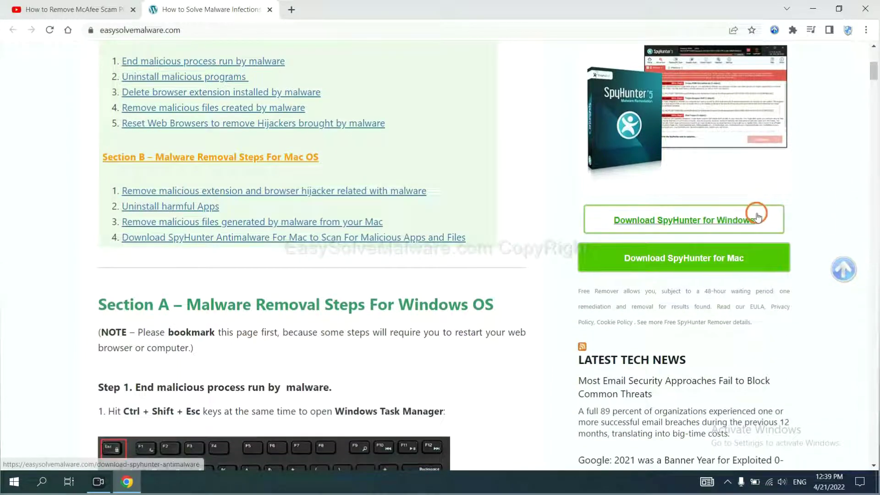
left_click(746, 218)
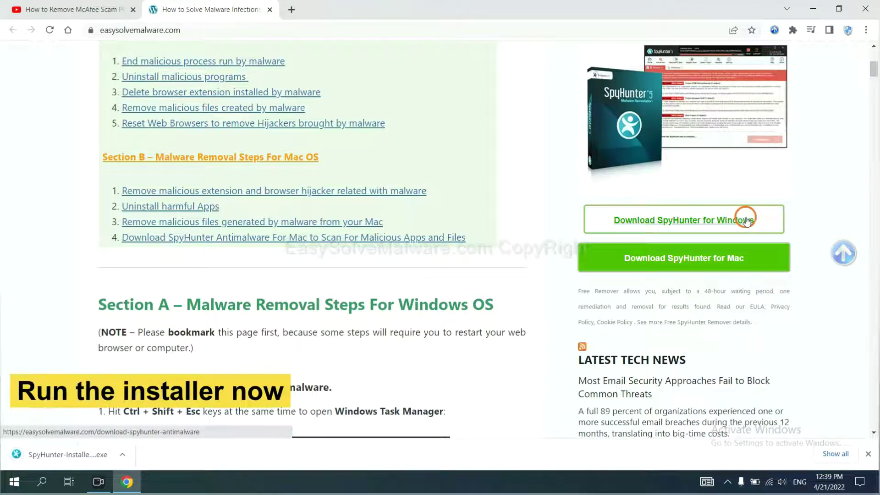
Install SpyHunter 5 in English, accepting the EULA, and dismiss the setup-complete message
left_click(56, 455)
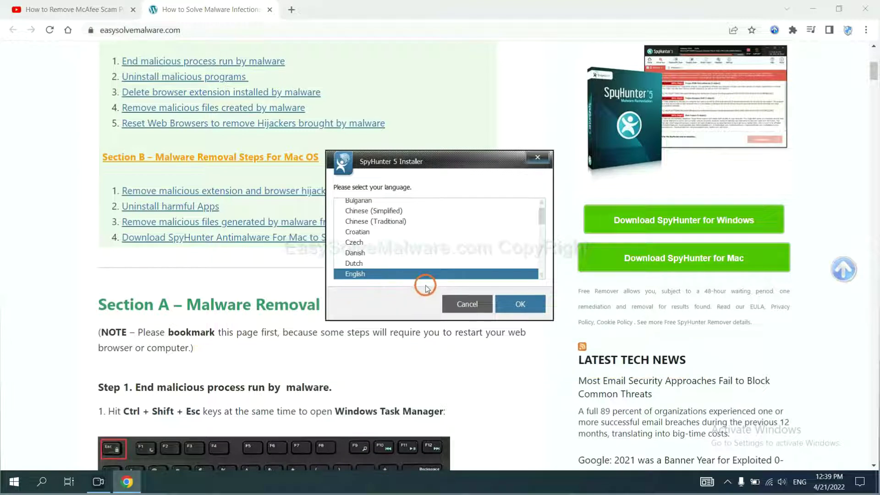
left_click(507, 304)
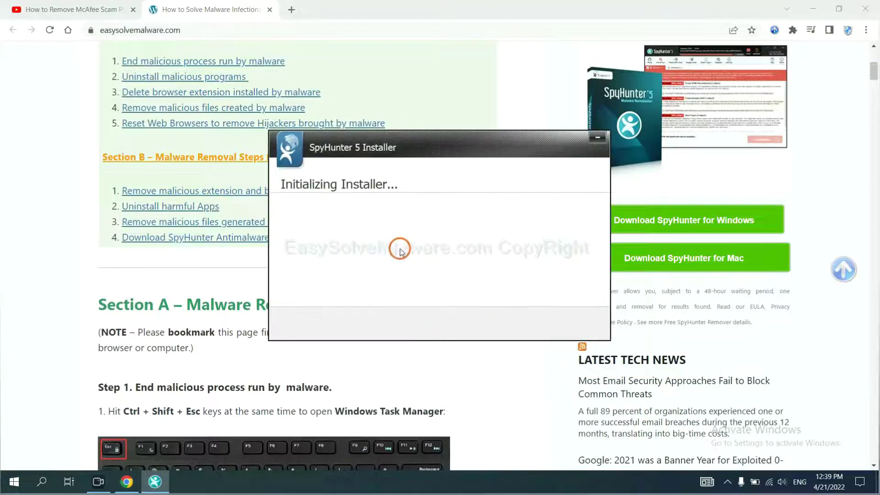
left_click(373, 249)
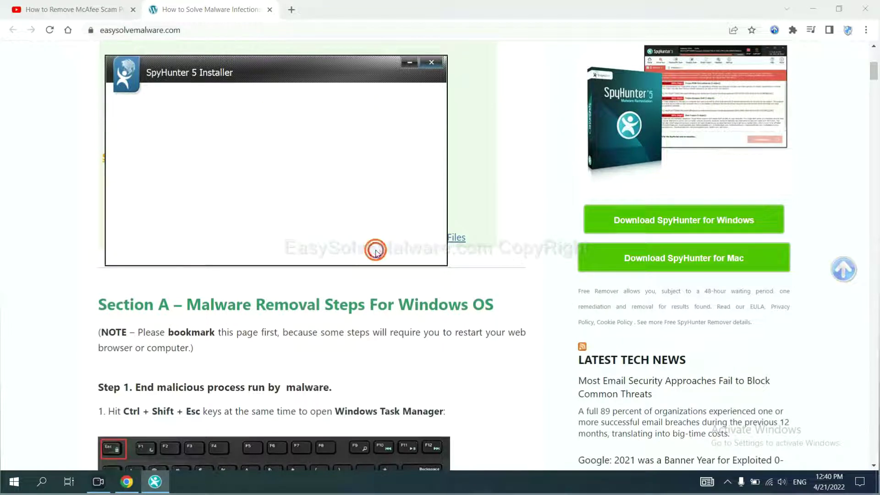
left_click(284, 219)
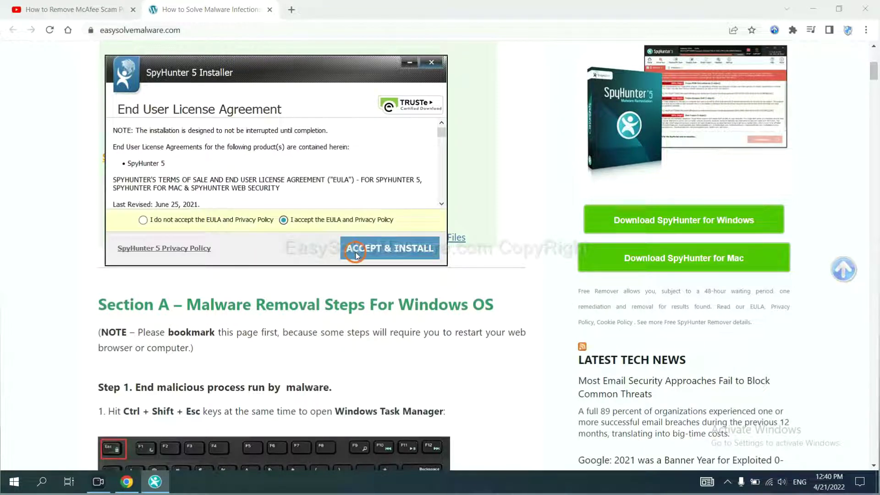
left_click(356, 253)
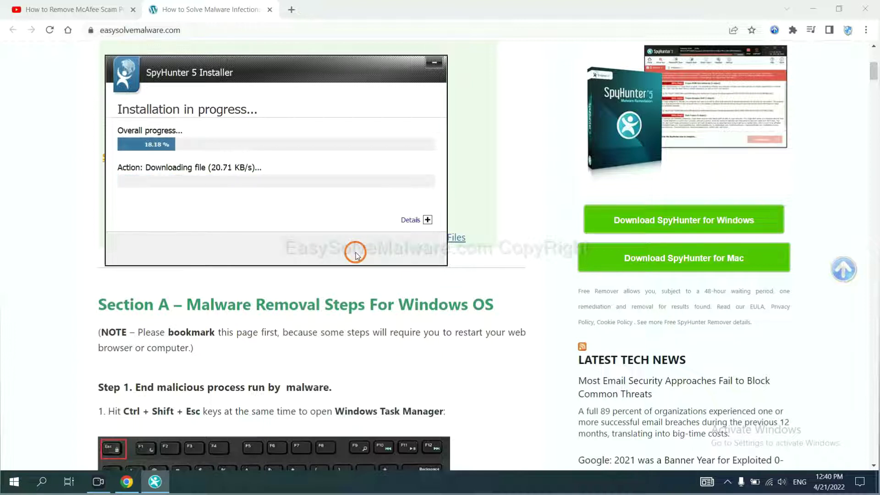
left_click(431, 308)
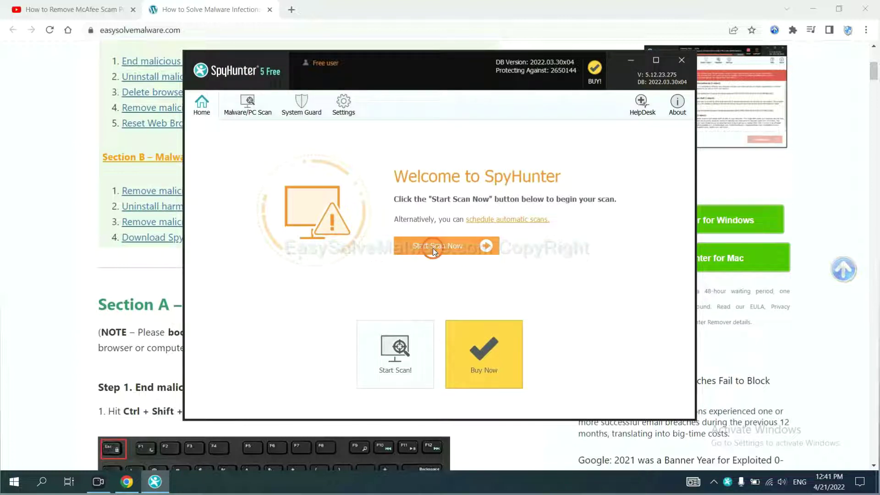
Run a SpyHunter scan and move past the Unknown Objects page flagging remove360.bat
left_click(433, 250)
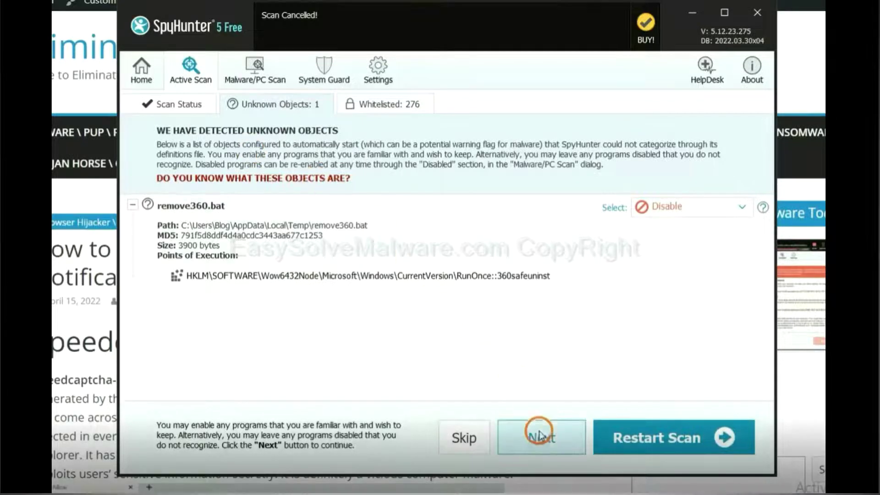
left_click(540, 436)
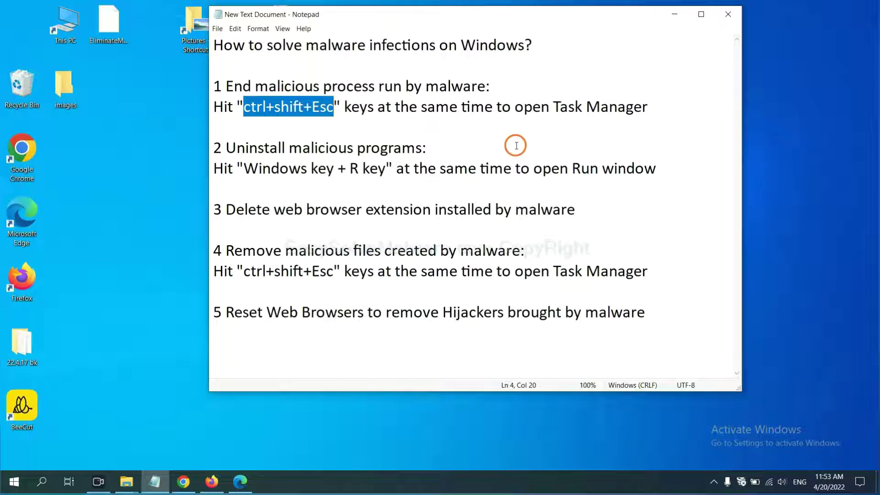
Highlight the ctrl+shift+Esc shortcut in step 1 of the Notepad guide
left_click(326, 109)
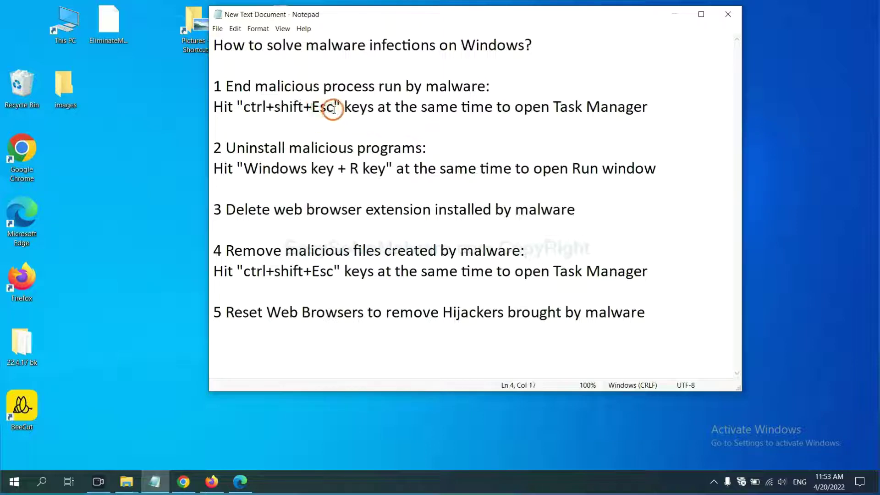
left_click_drag(334, 109, 245, 109)
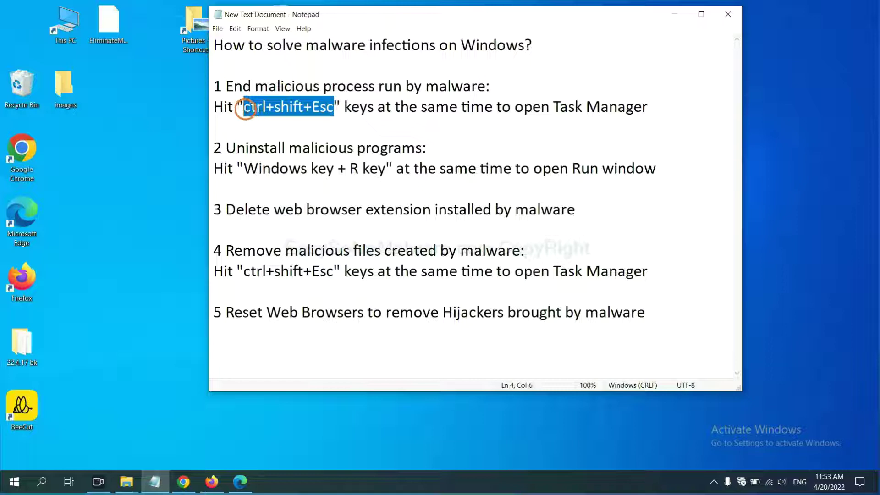
key("ctrl+shift+Escape")
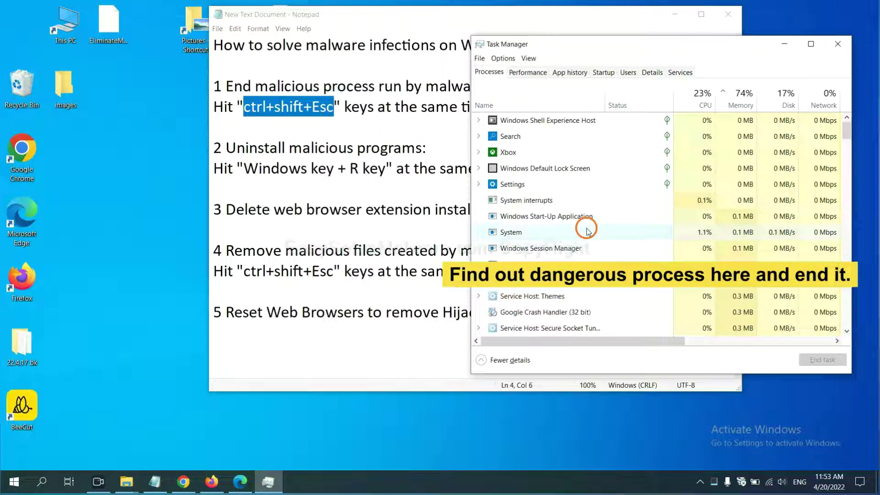
left_click(587, 231)
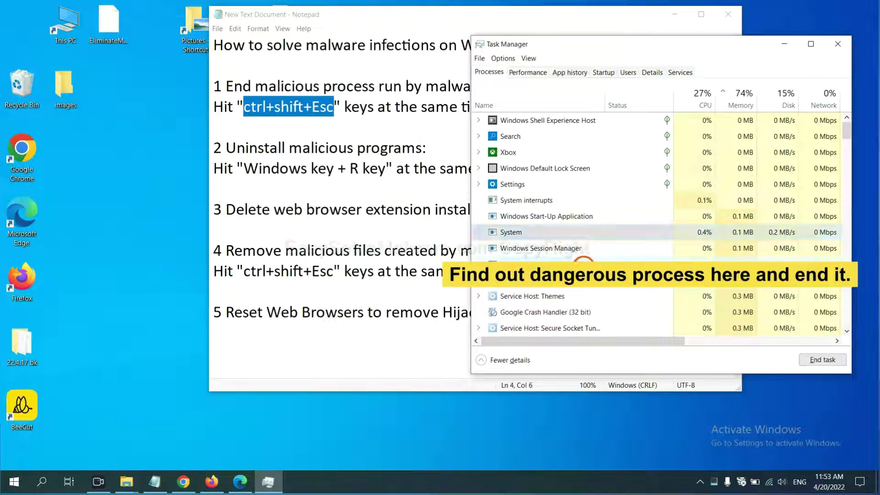
left_click(584, 263)
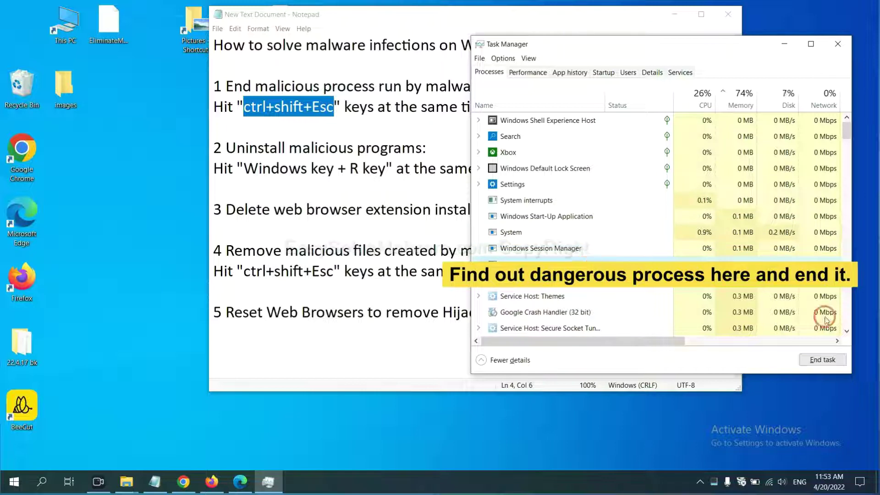
left_click(825, 360)
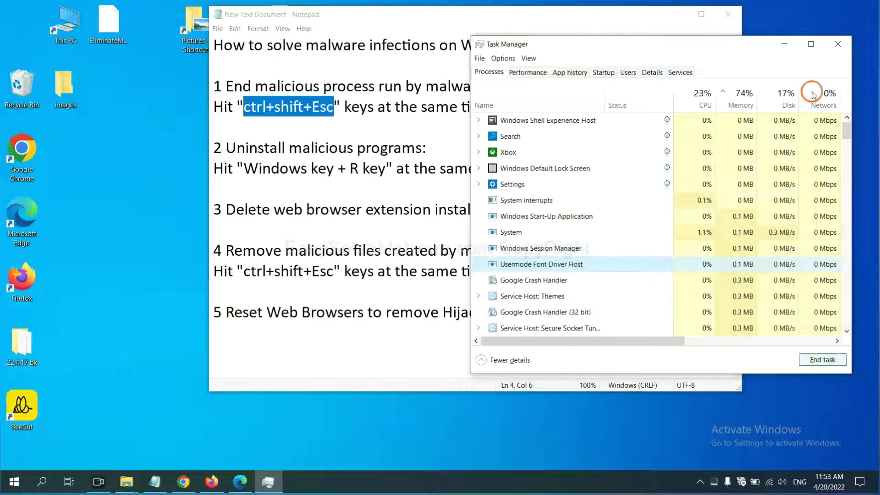
left_click(834, 45)
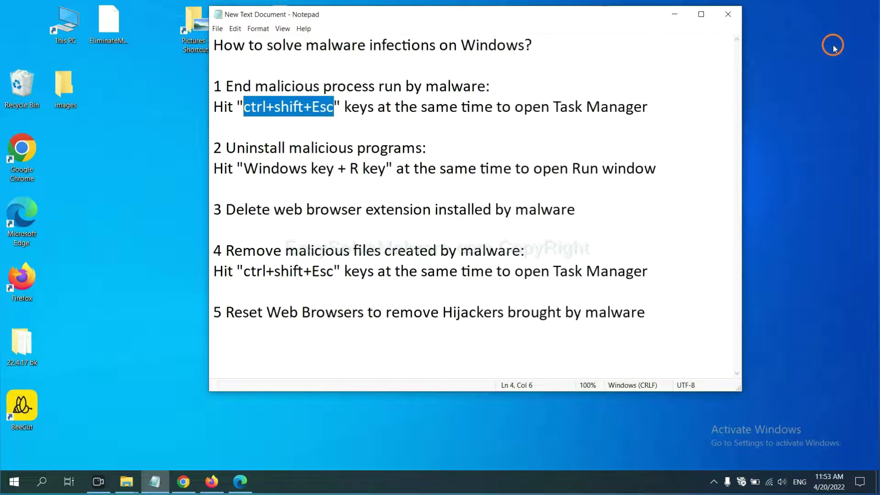
Highlight the 'Windows key + R key' text in step 2 of the notes
left_click(546, 159)
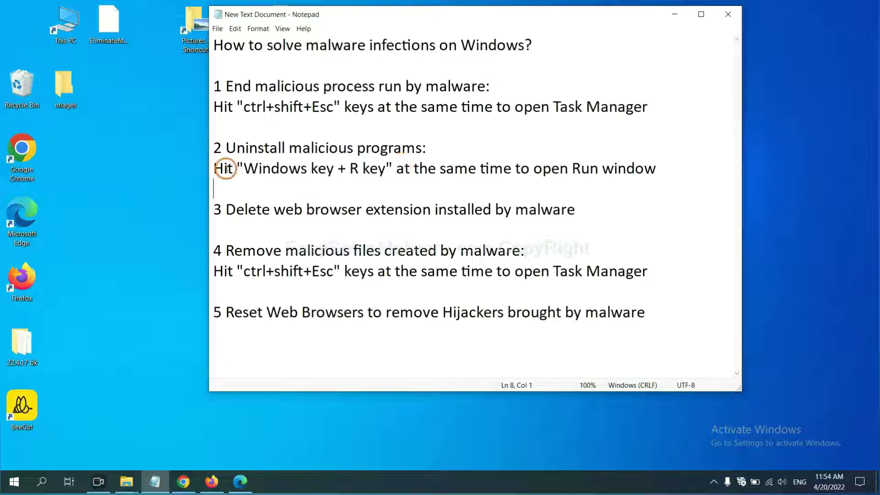
left_click(242, 173)
left_click_drag(241, 175, 383, 178)
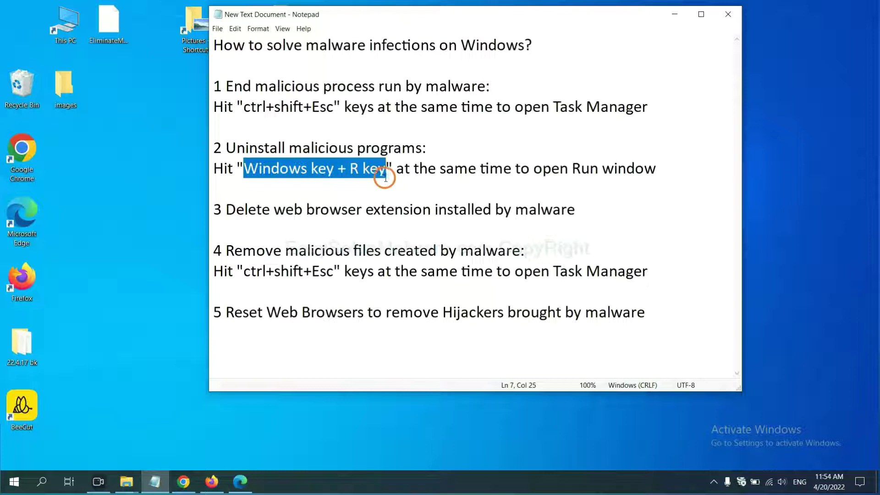
Open the Run box with Win+R and run 'control panel'
key("super+r")
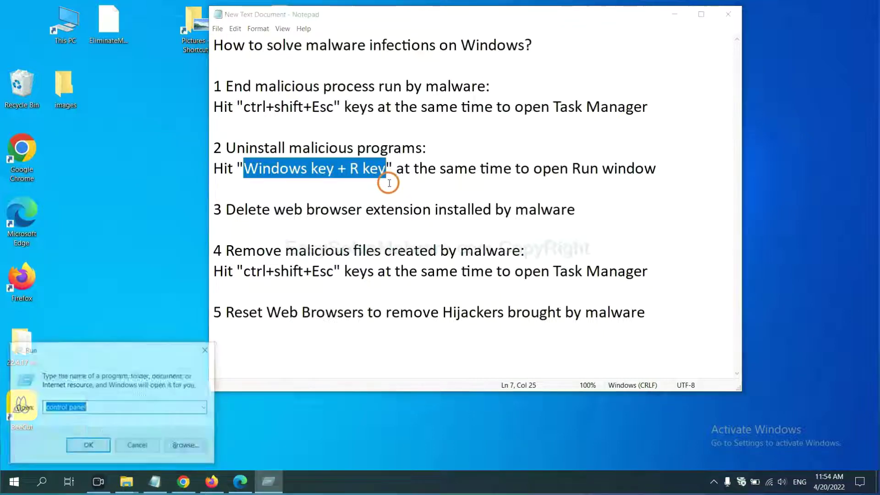
left_click_drag(98, 357, 671, 153)
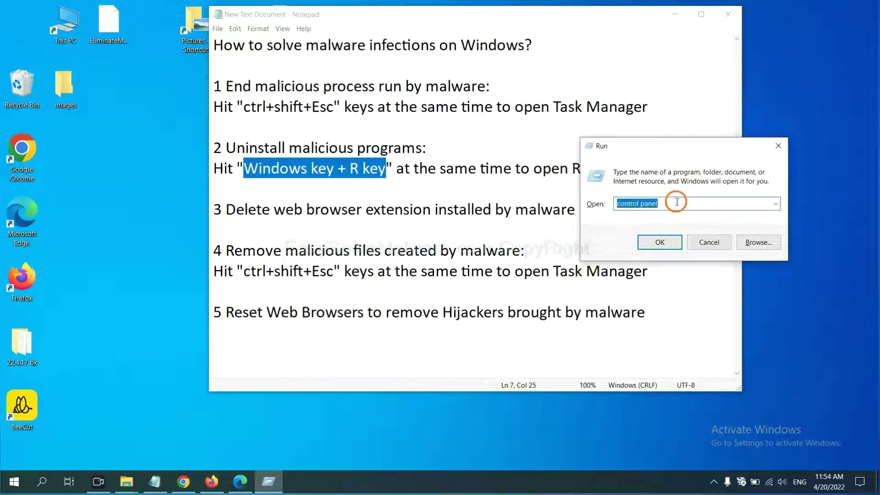
left_click(678, 203)
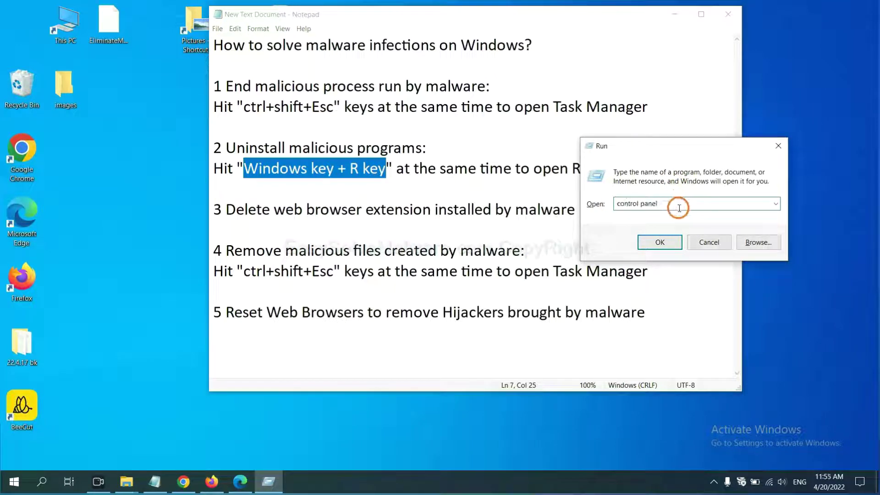
left_click_drag(679, 205, 601, 203)
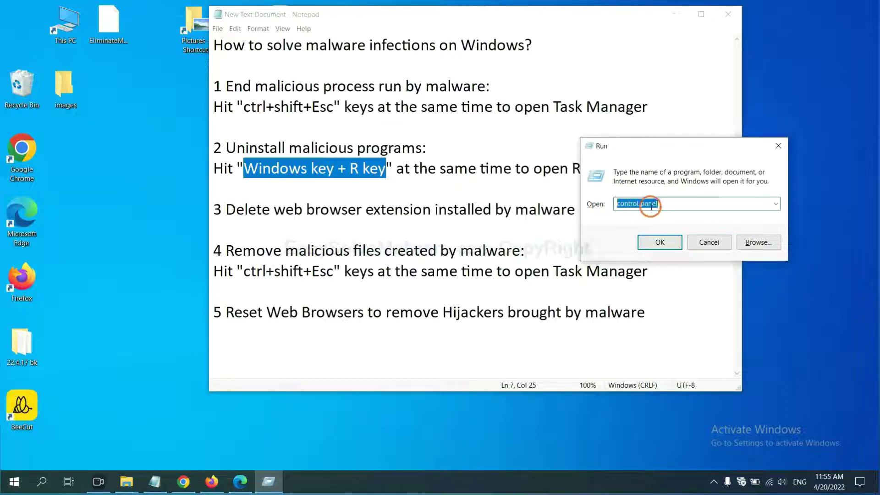
left_click(656, 248)
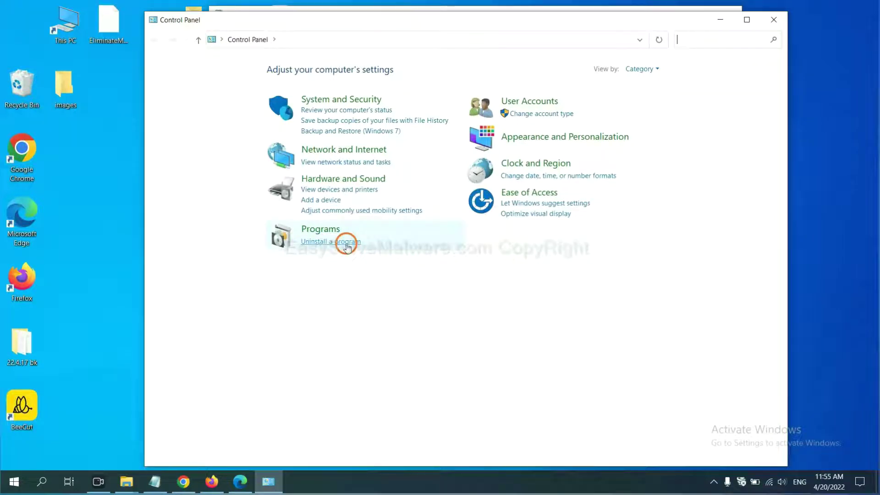
Uninstall Xiph.Org Open Codecs from the installed programs list
left_click(346, 243)
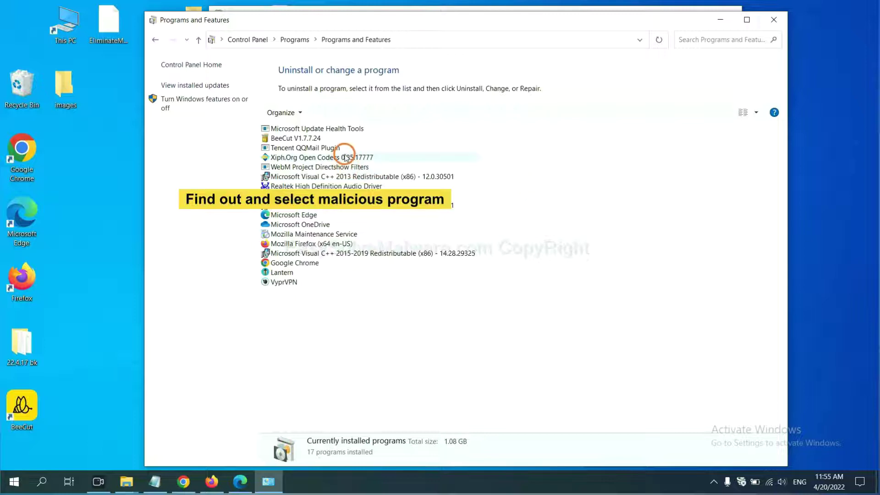
left_click(343, 157)
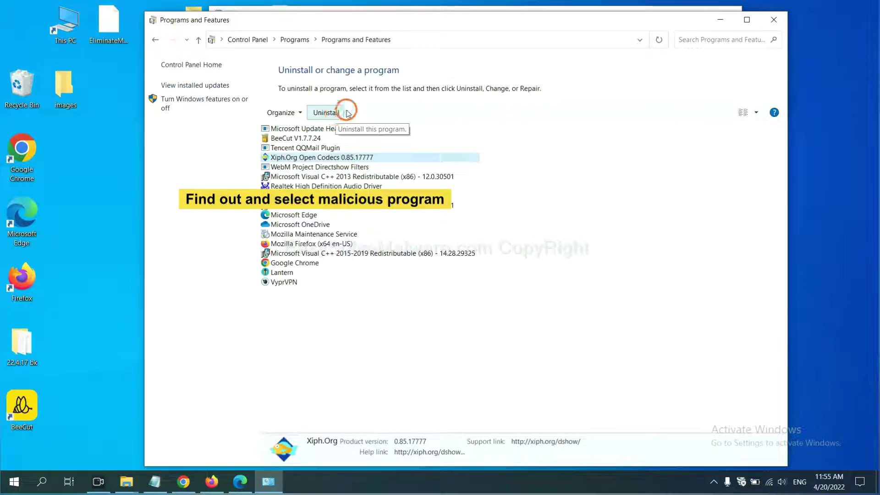
left_click(779, 23)
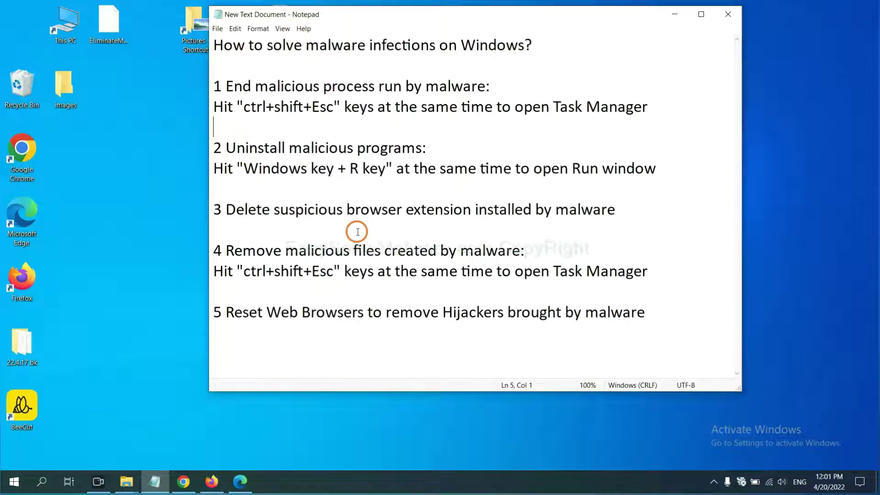
Review Chrome's extensions page, which lists only Scroll To Top, then switch to Firefox
left_click(188, 481)
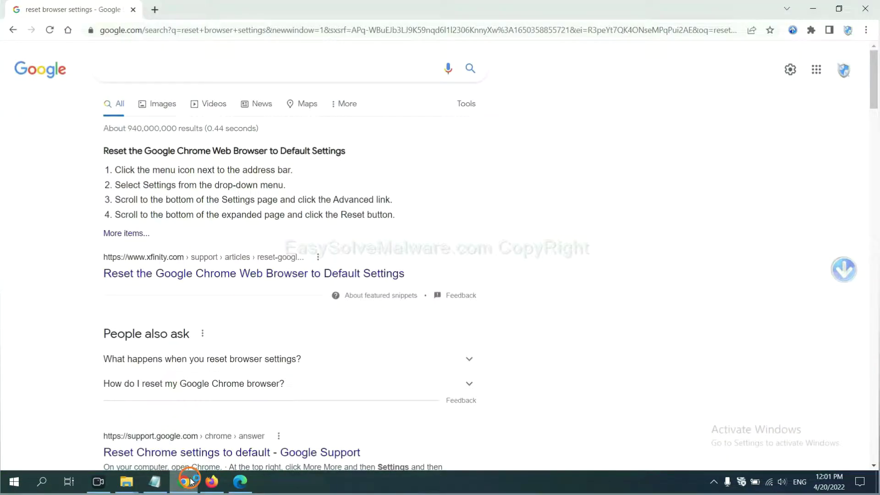
left_click(865, 31)
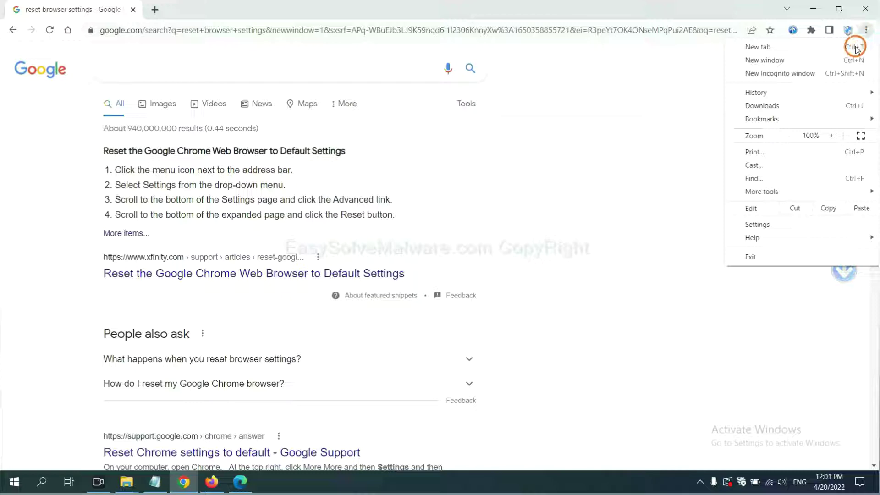
mouse_move(760, 191)
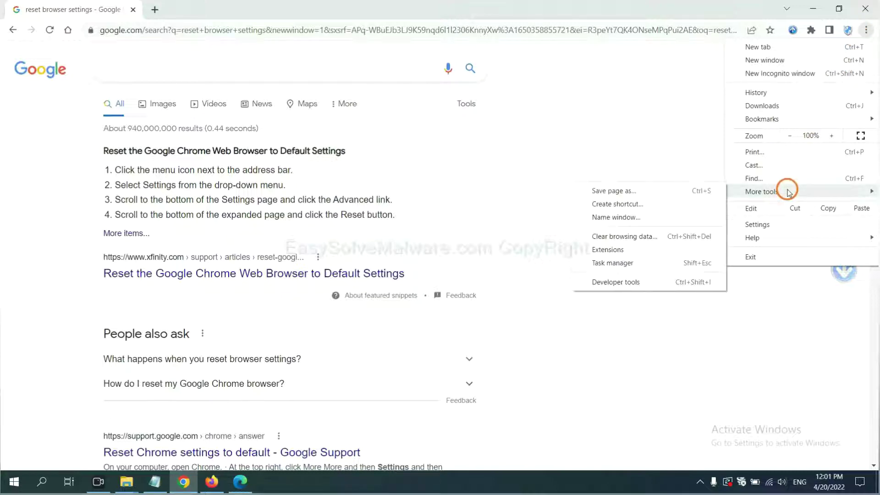
left_click(647, 249)
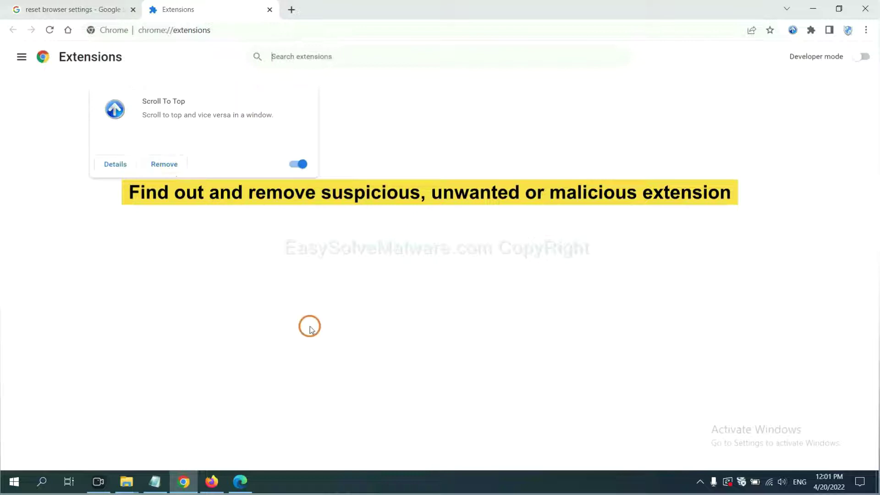
left_click(210, 481)
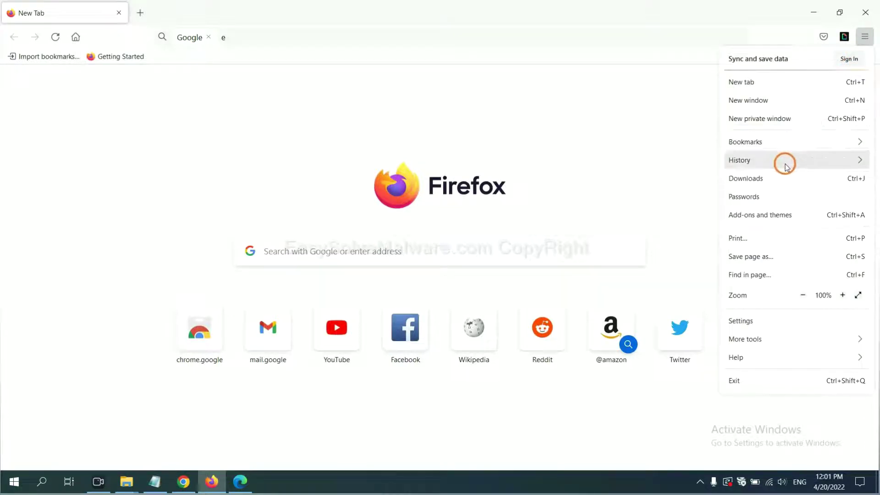
Check the GIPHY for Firefox extension in Firefox's add-ons manager, then switch to Edge
left_click(768, 216)
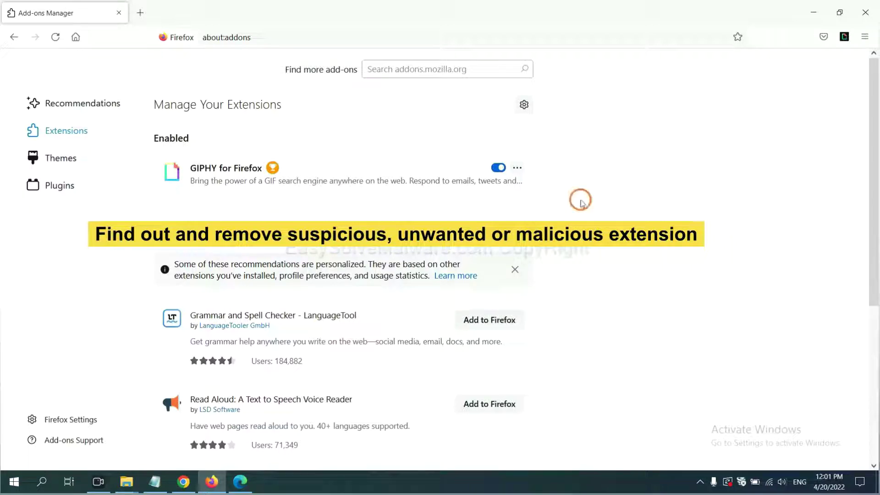
left_click(517, 171)
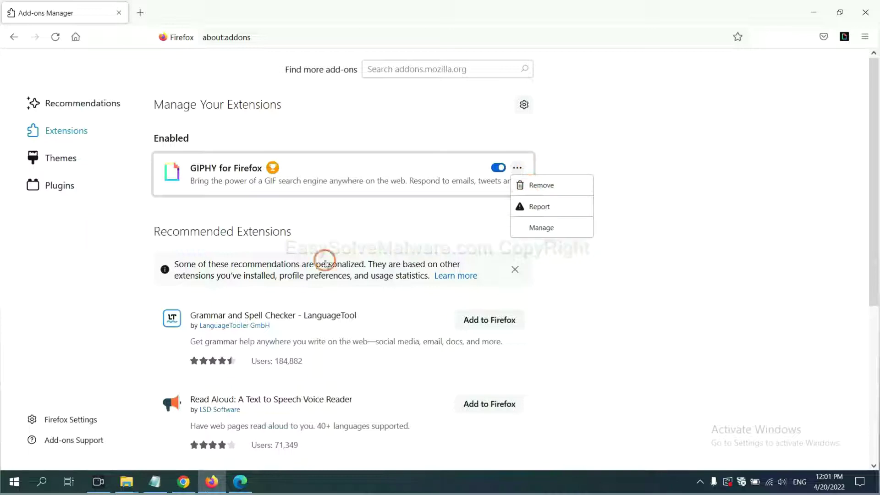
left_click(239, 482)
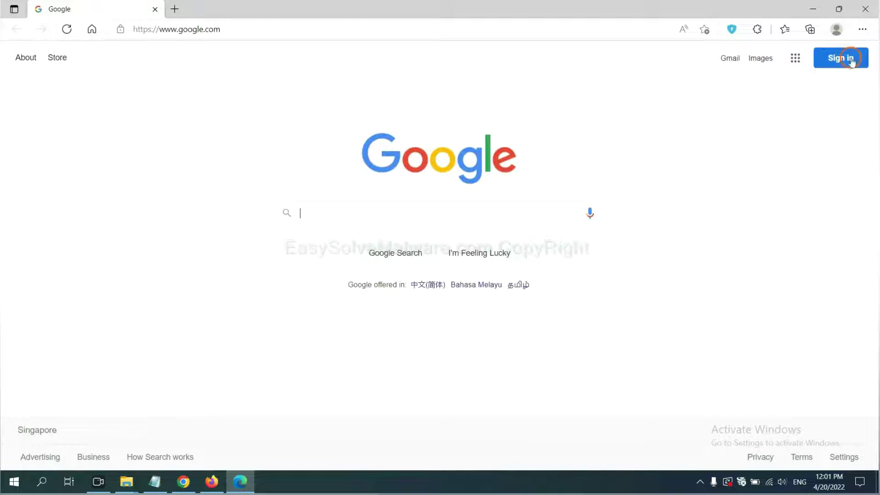
Remove the ArcVpn Free Fast VPN Proxy extension from Edge and minimise the browser
left_click(861, 30)
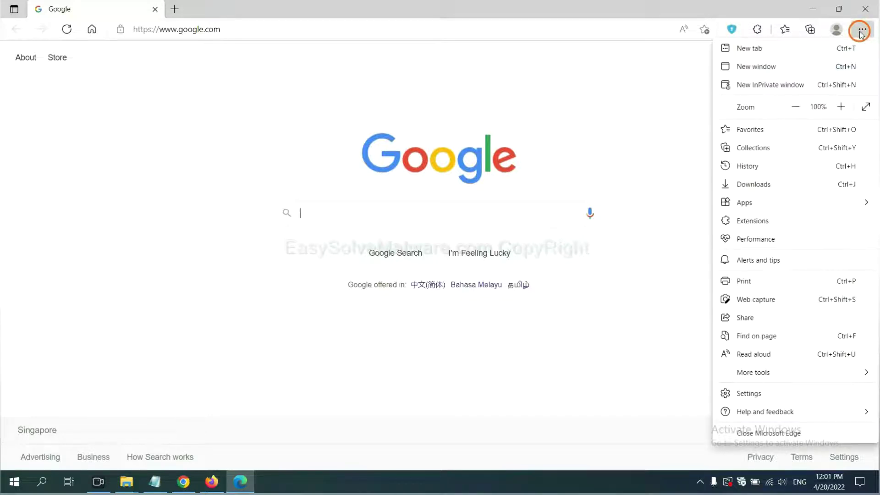
right_click(757, 221)
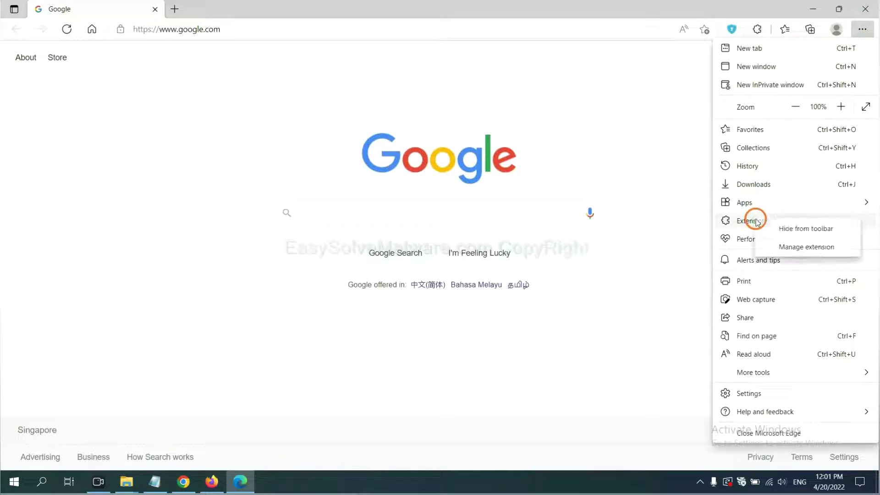
left_click(789, 248)
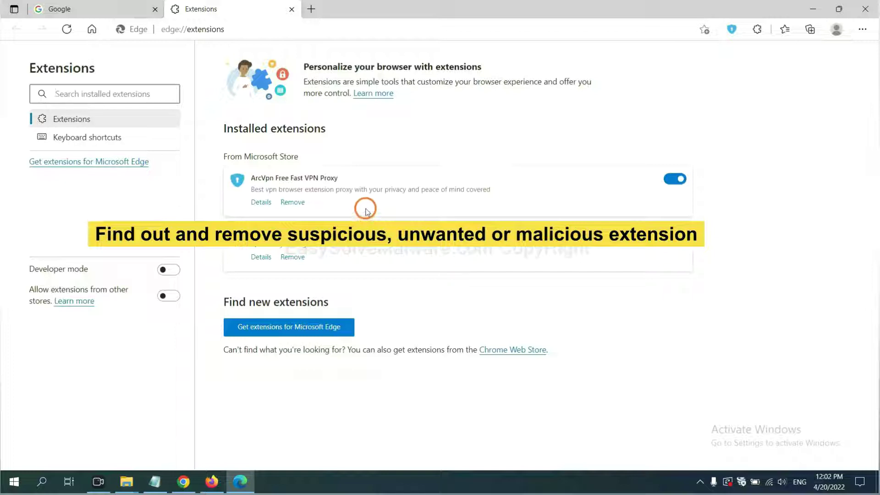
left_click(301, 206)
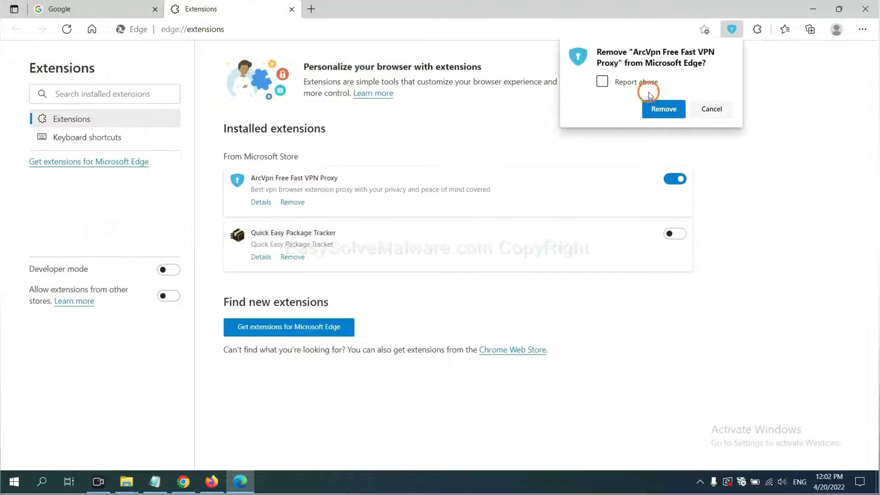
left_click(658, 114)
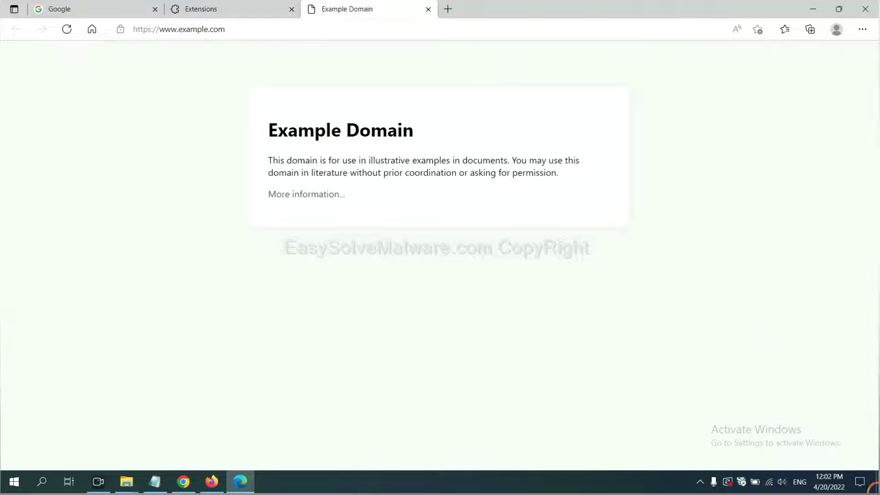
left_click(873, 486)
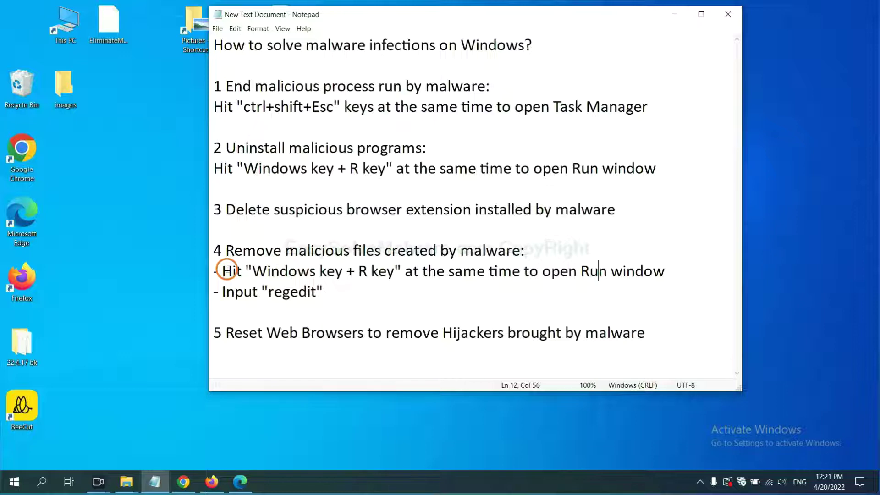
Run regedit from the Run box, following step 4 of the guide
left_click_drag(226, 271, 498, 283)
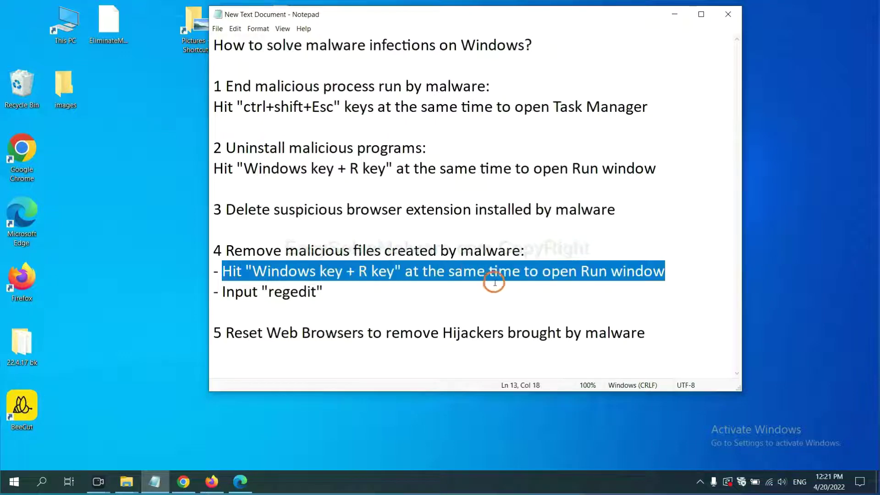
left_click(509, 277)
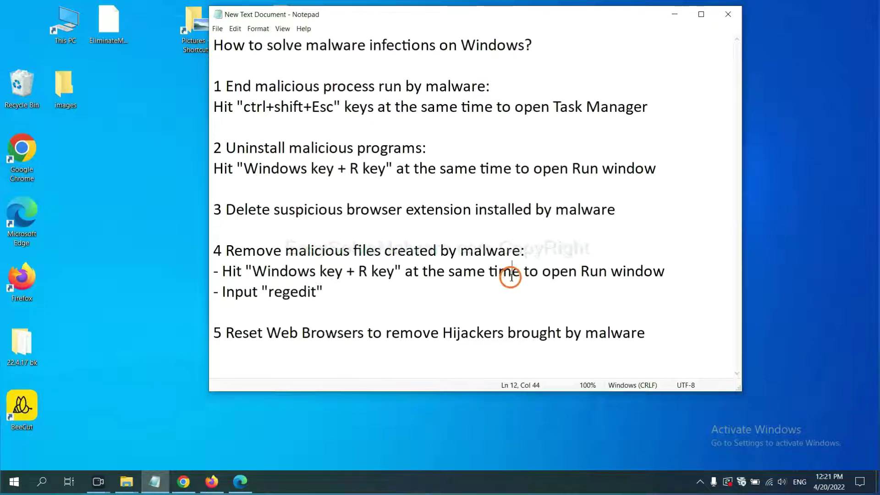
key("super+r")
left_click_drag(161, 344, 701, 179)
left_click(621, 241)
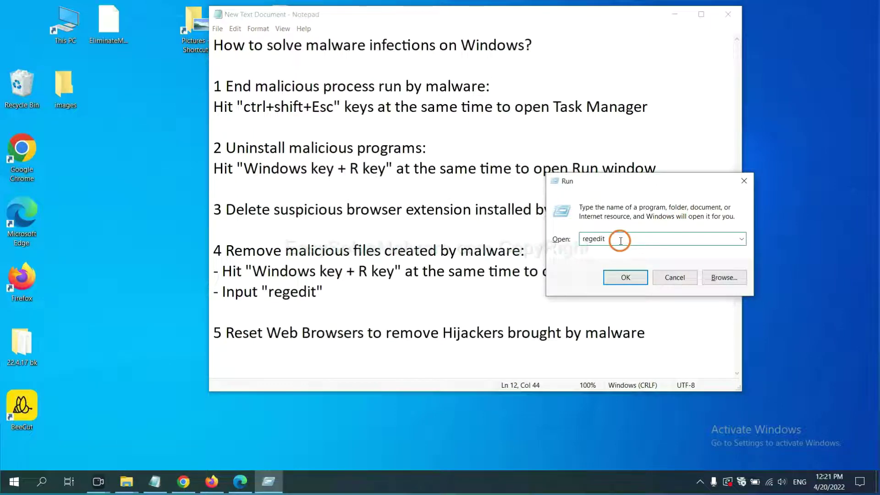
left_click(624, 276)
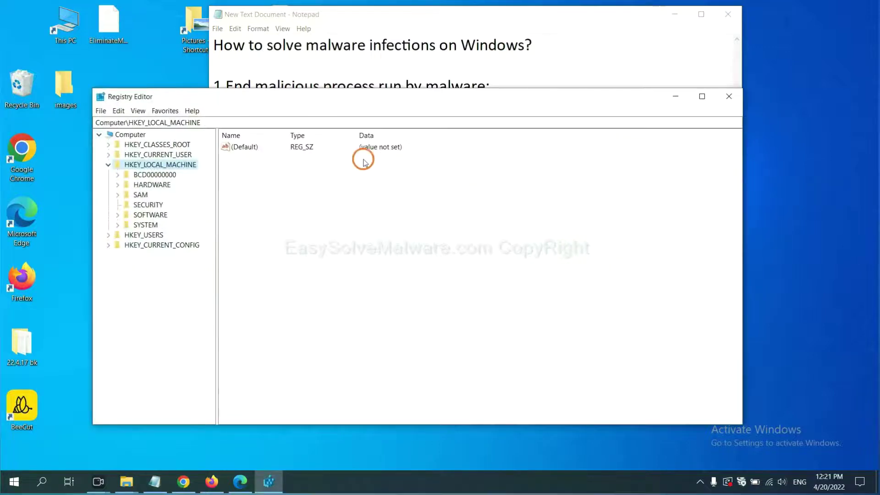
Search the registry for the malware name 'be'
left_click(120, 112)
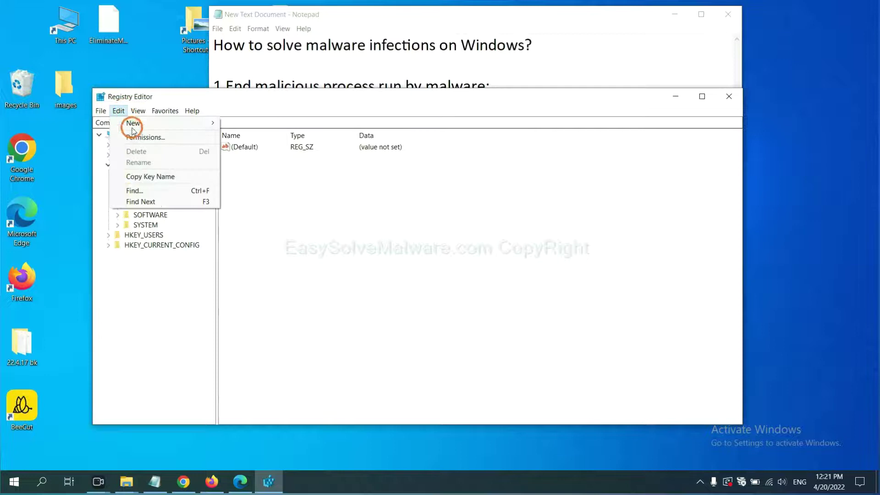
left_click(156, 192)
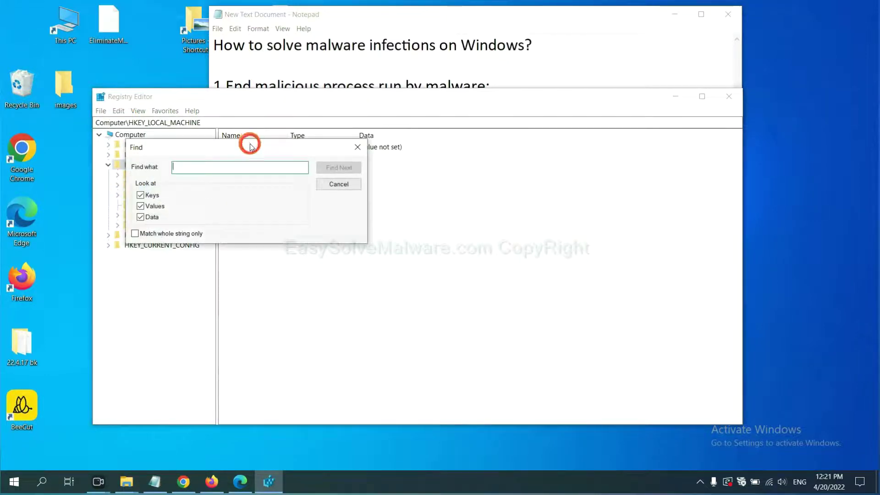
left_click_drag(250, 147, 335, 168)
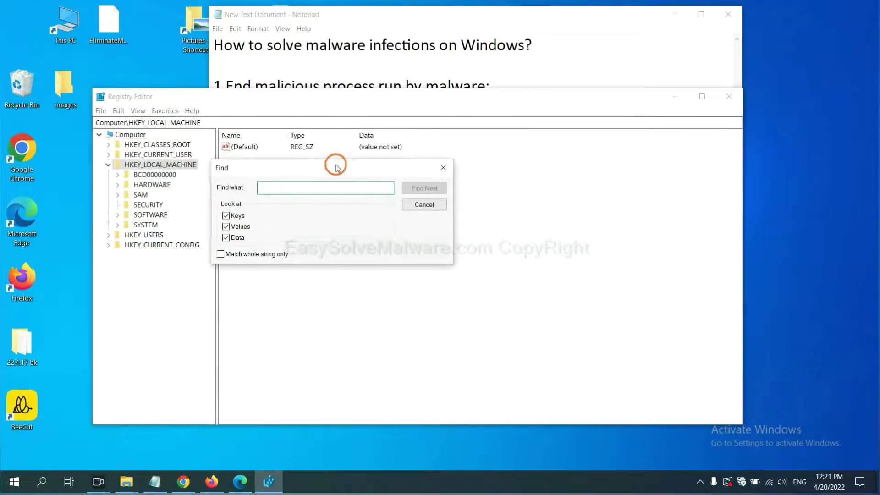
left_click(317, 192)
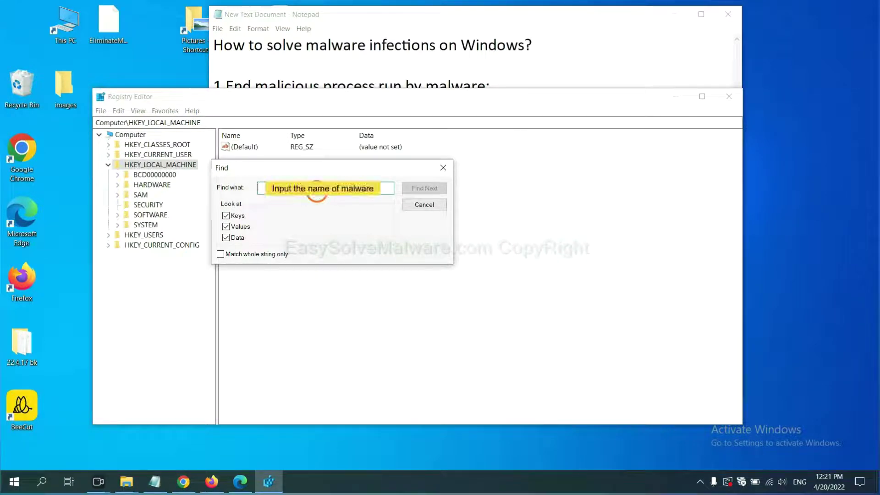
type("be")
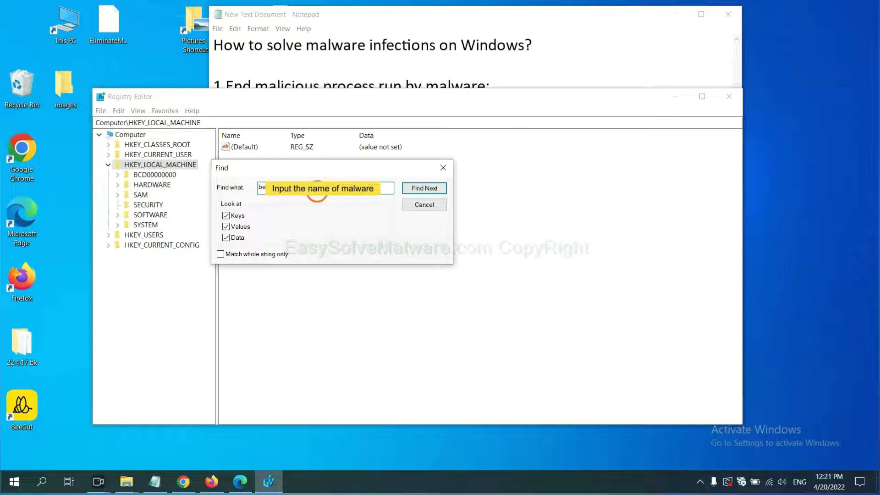
left_click(423, 188)
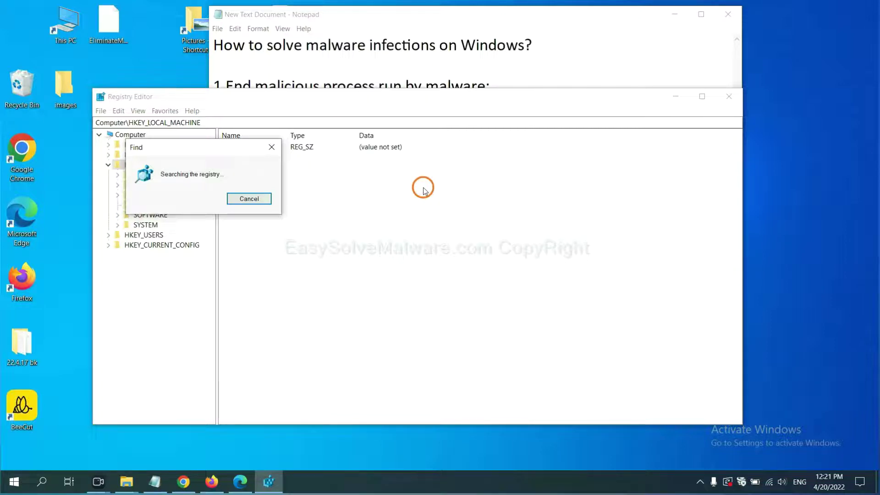
Open the context menu of the found Internet Explorer FEATURE_BROWSER_EMULATION key
left_click_drag(216, 141, 350, 142)
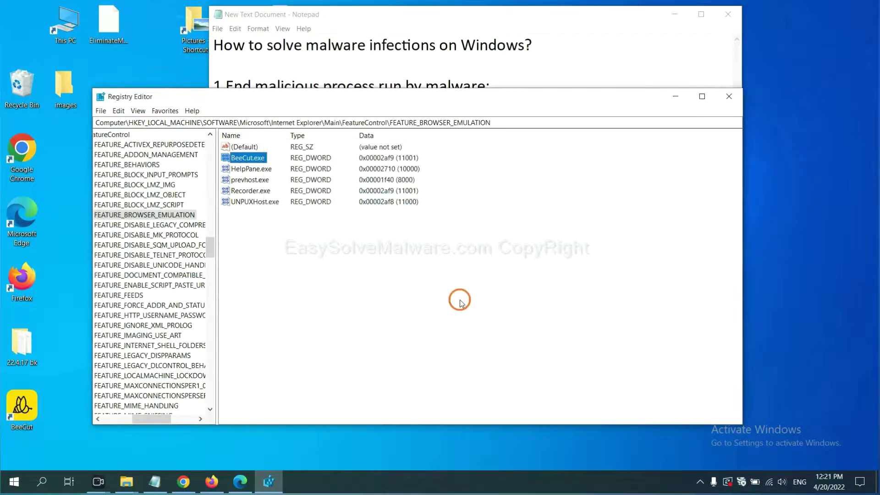
left_click_drag(146, 419, 140, 417)
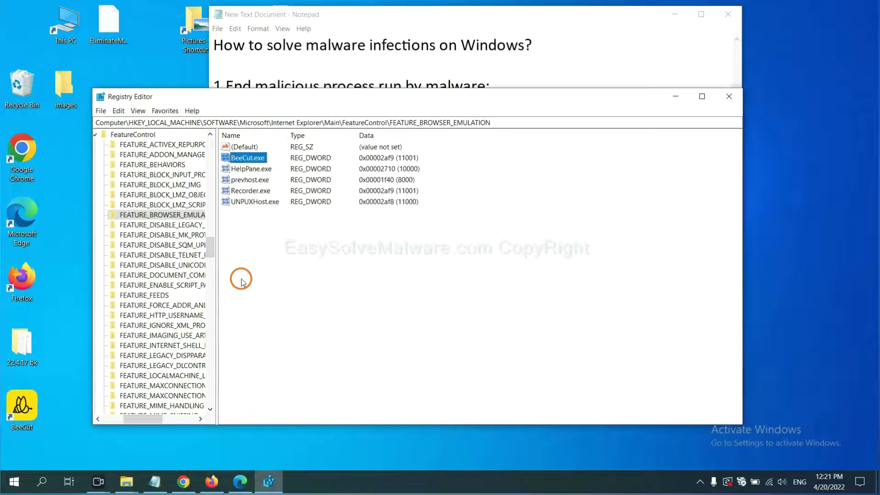
right_click(178, 215)
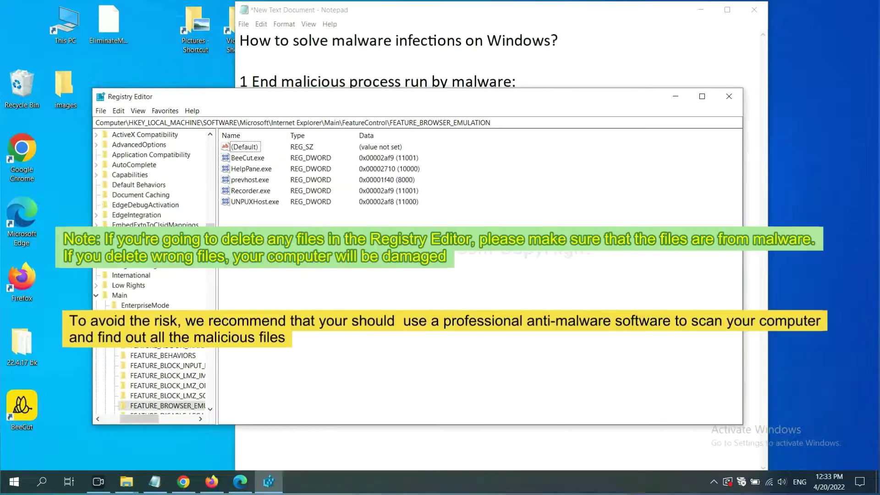
left_click(419, 277)
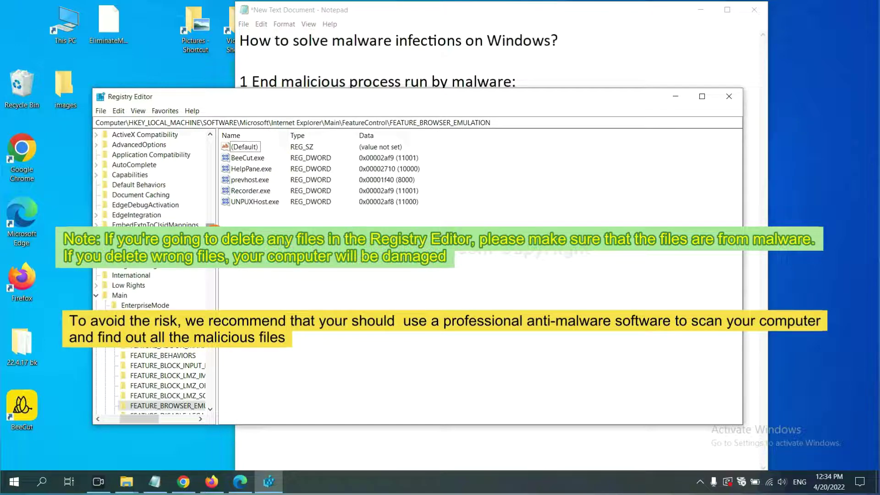
left_click(308, 280)
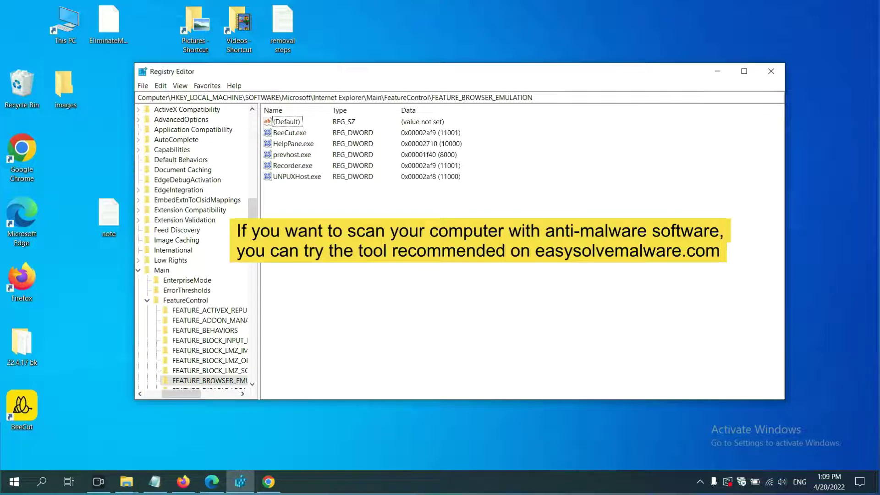
Bring Chrome's easysolvemalware.com removal guide forward and scroll down to its Quick Menu
left_click(269, 481)
left_click(547, 293)
scroll(641, 293, "down", 1)
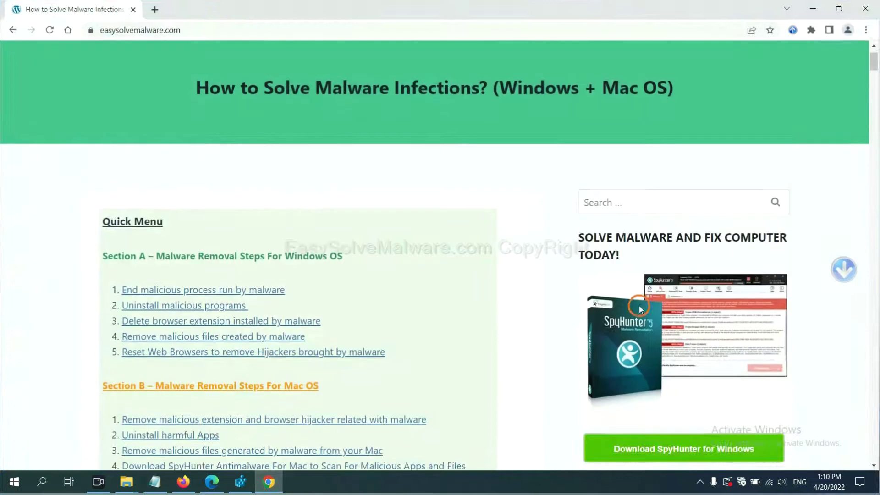
scroll(632, 316, "up", 1)
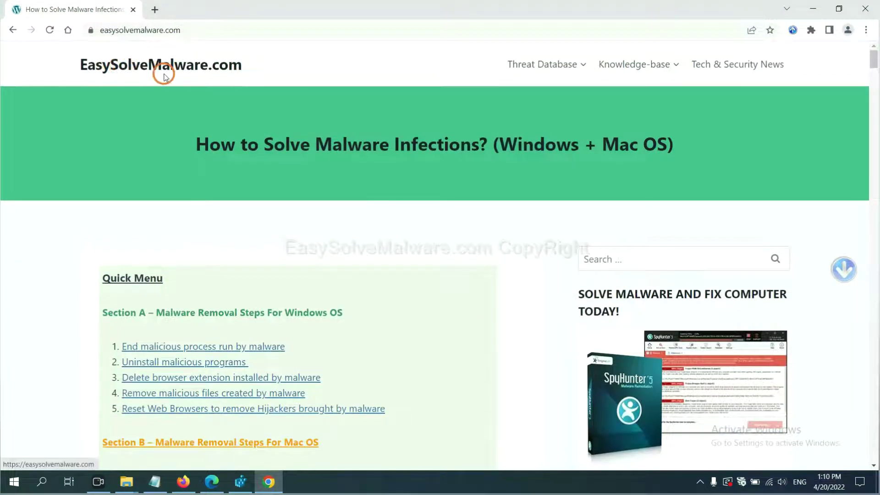
scroll(710, 246, "down", 1)
scroll(713, 275, "down", 1)
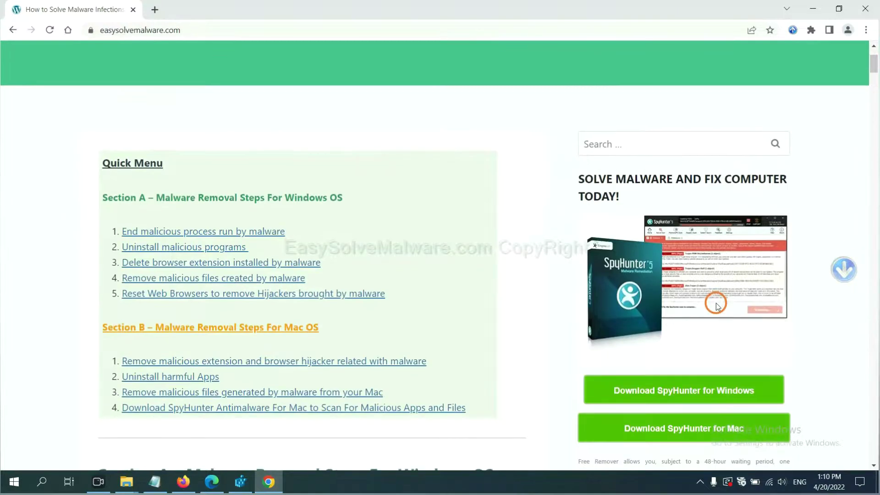
scroll(706, 288, "down", 1)
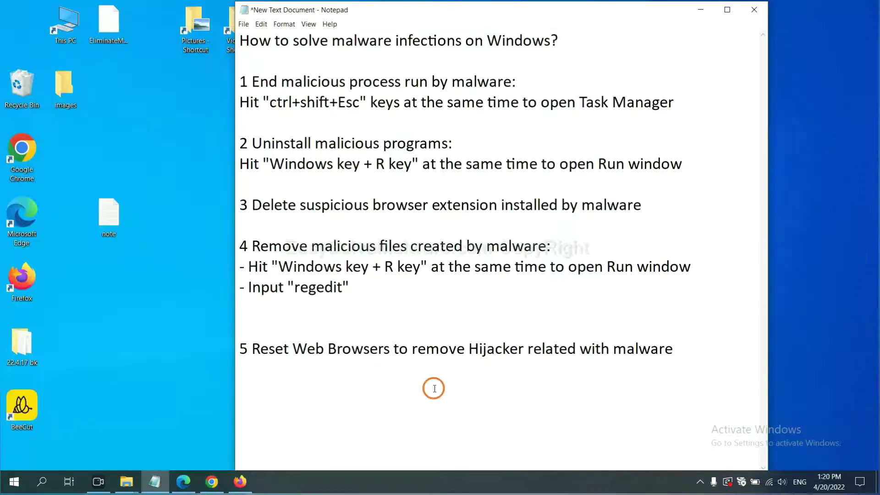
Search Chrome settings for 'reset' and choose 'Restore settings to their original defaults'
left_click(434, 389)
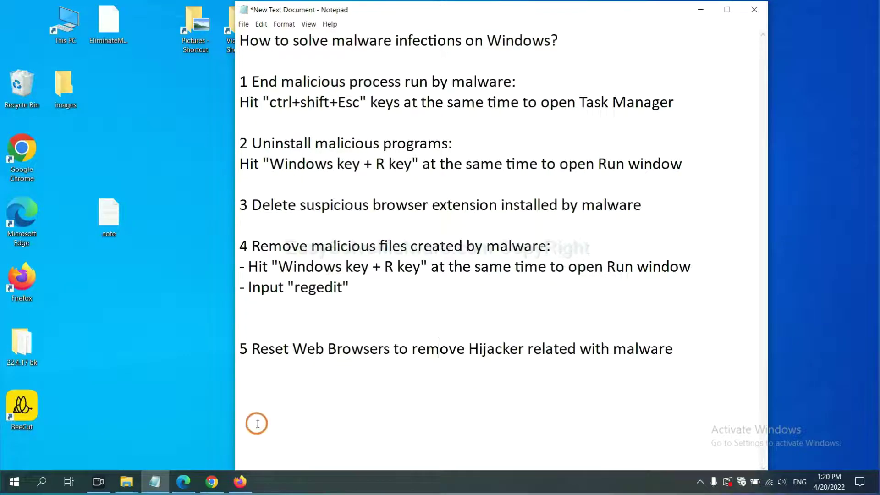
left_click(205, 489)
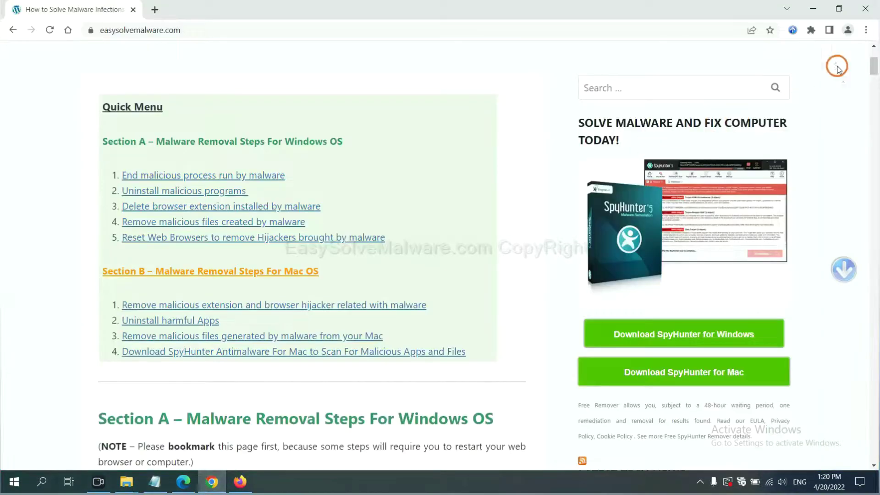
left_click(866, 30)
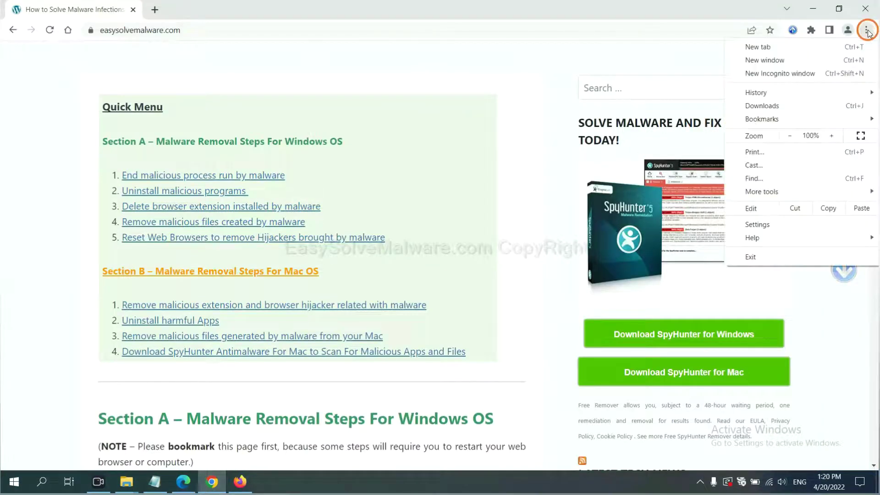
left_click(770, 224)
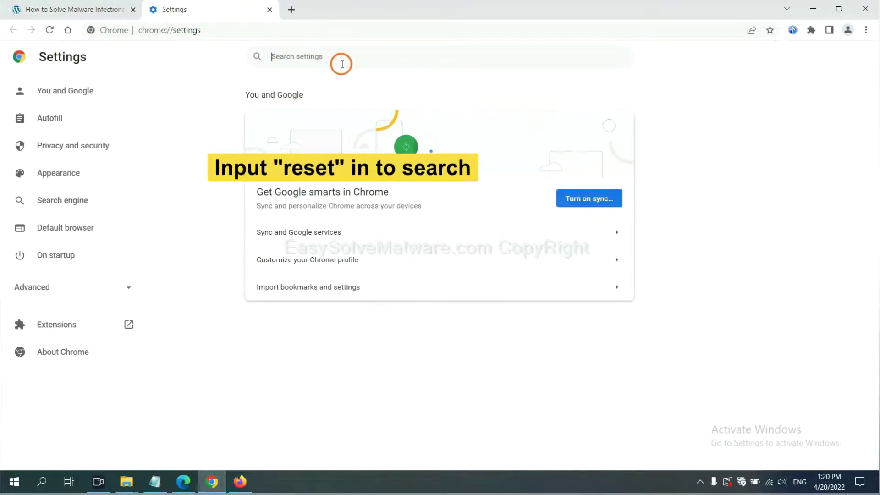
type("reset")
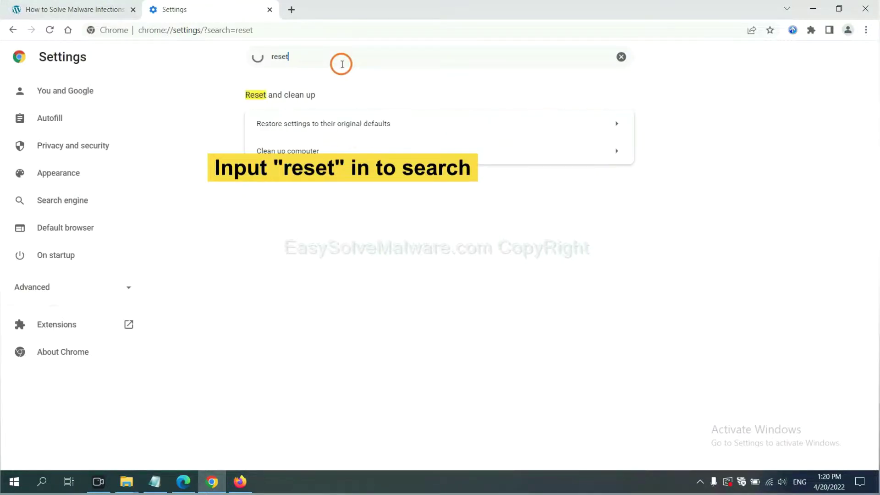
left_click(378, 122)
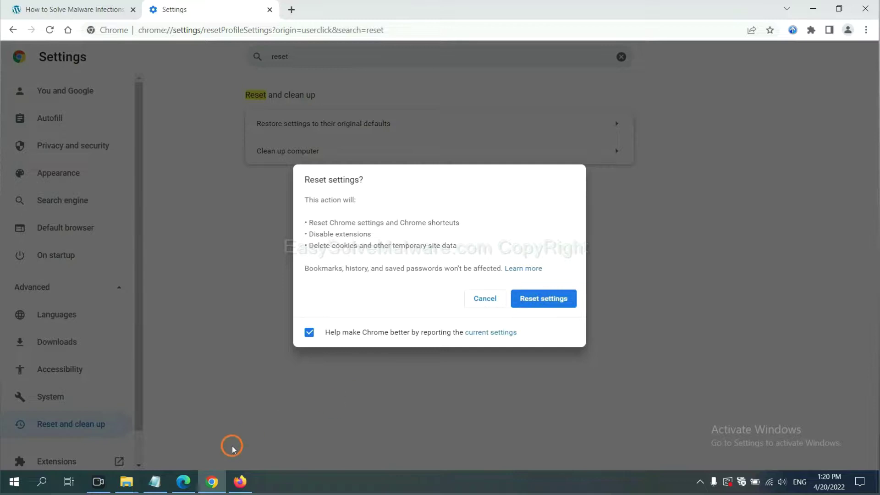
left_click(239, 481)
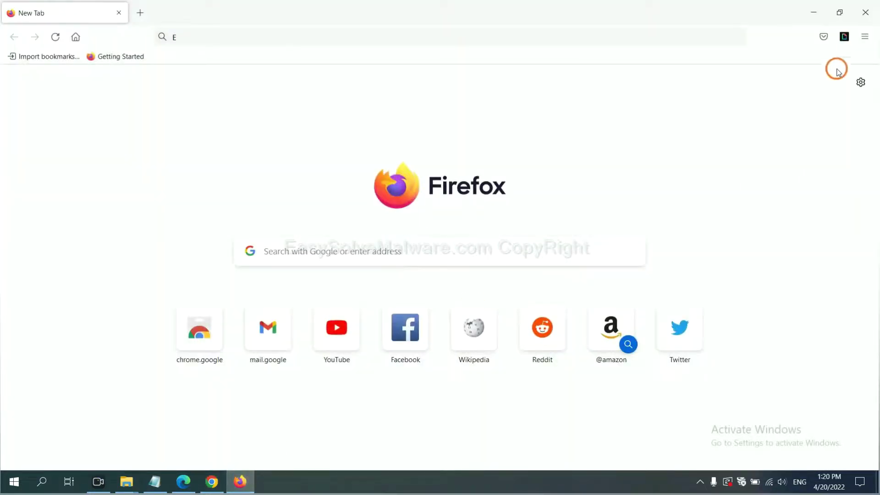
Start Refresh Firefox from the Help > Troubleshooting Information page
left_click(865, 39)
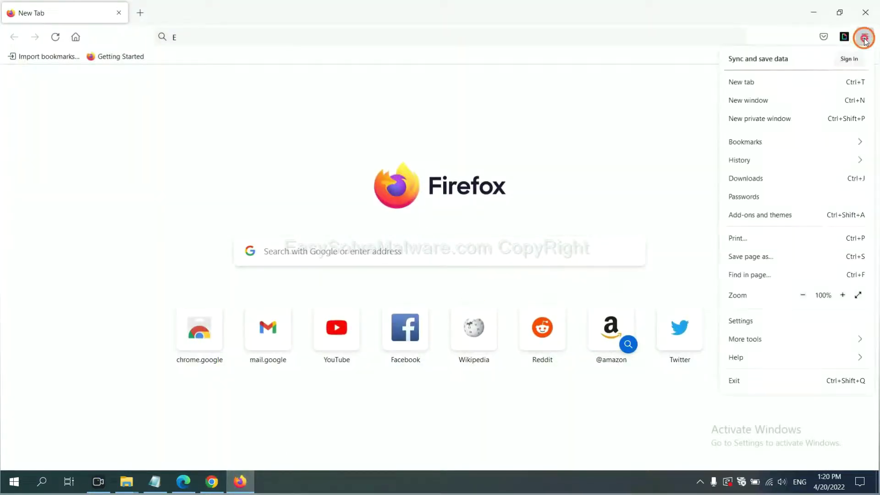
left_click(757, 356)
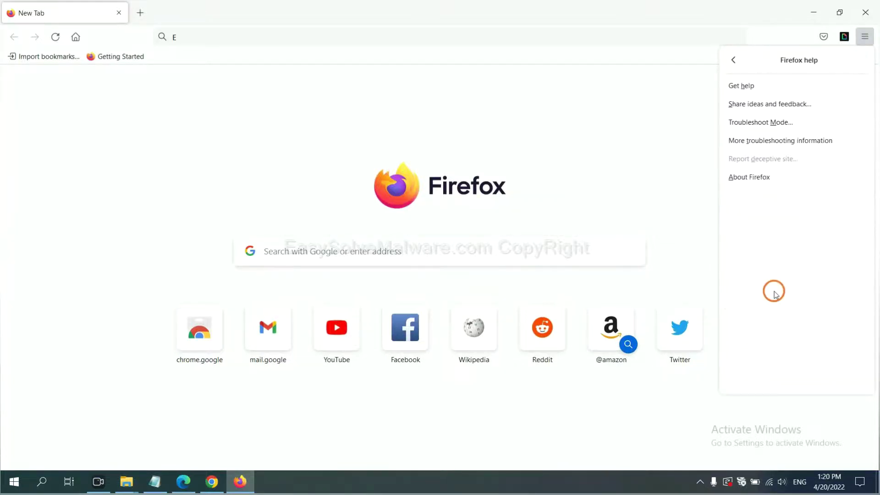
left_click(772, 142)
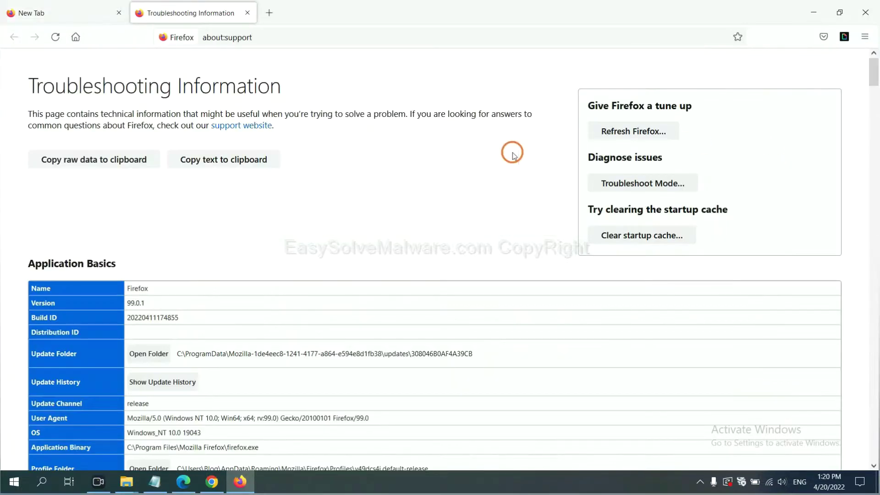
left_click(618, 134)
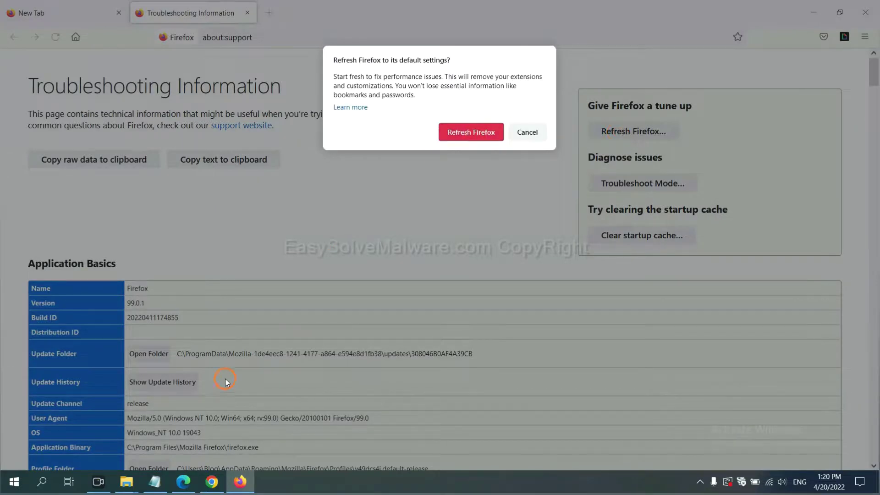
left_click(183, 482)
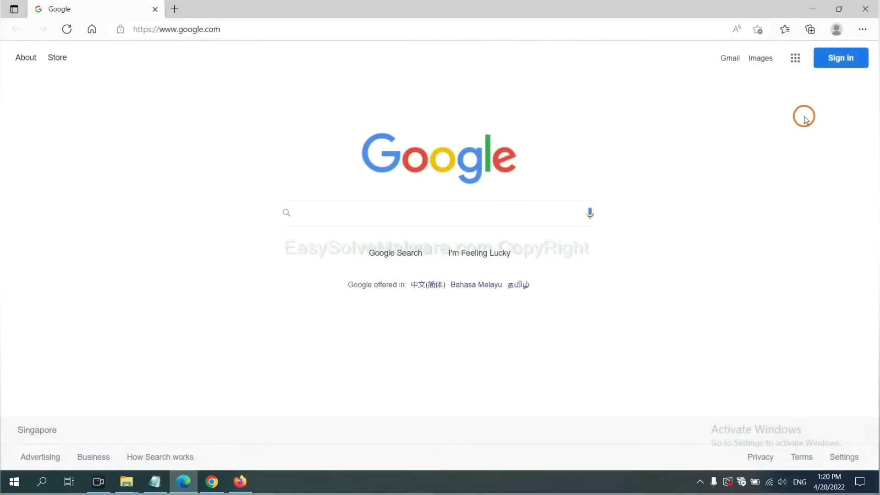
Search Edge settings for 'reset' and choose 'Restore settings to their default values'
left_click(861, 30)
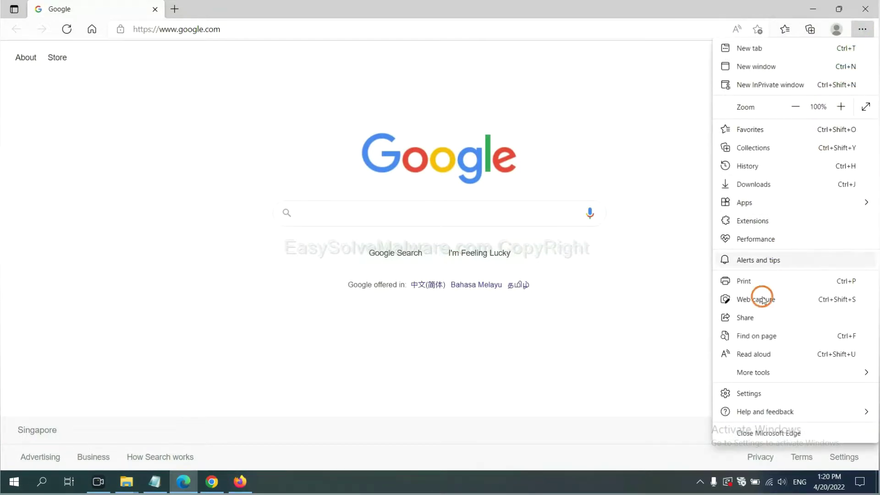
left_click(758, 395)
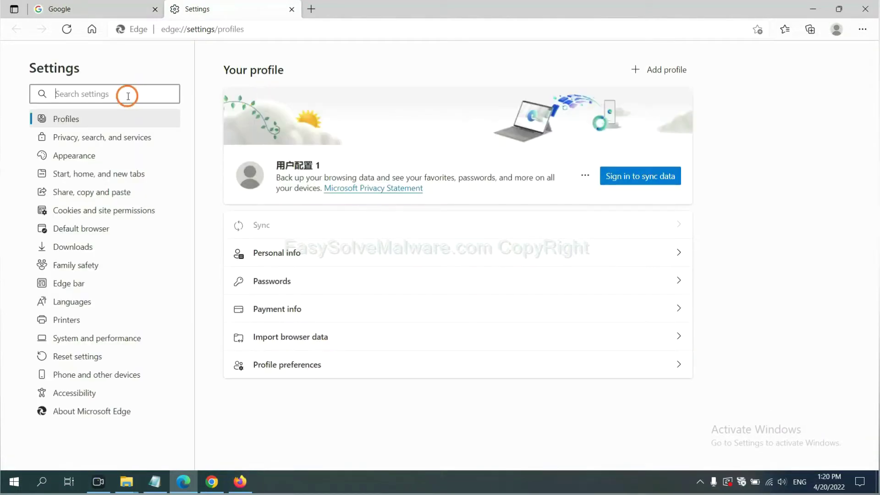
type("re")
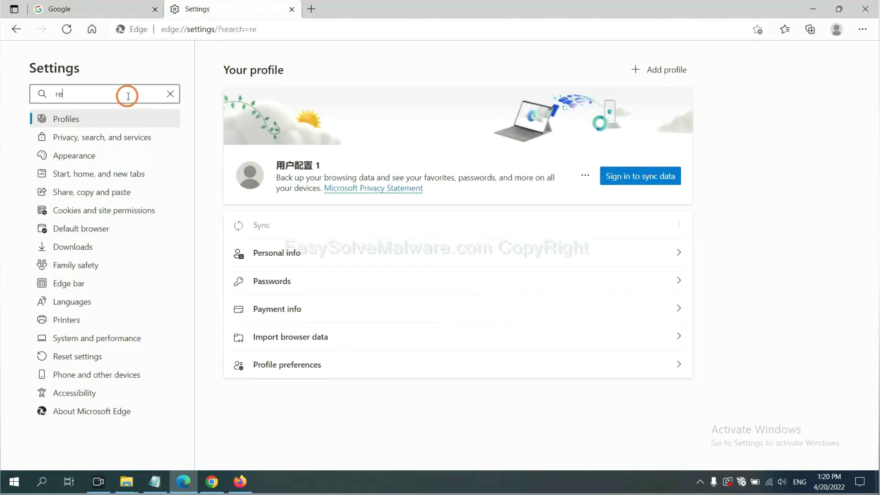
type("set")
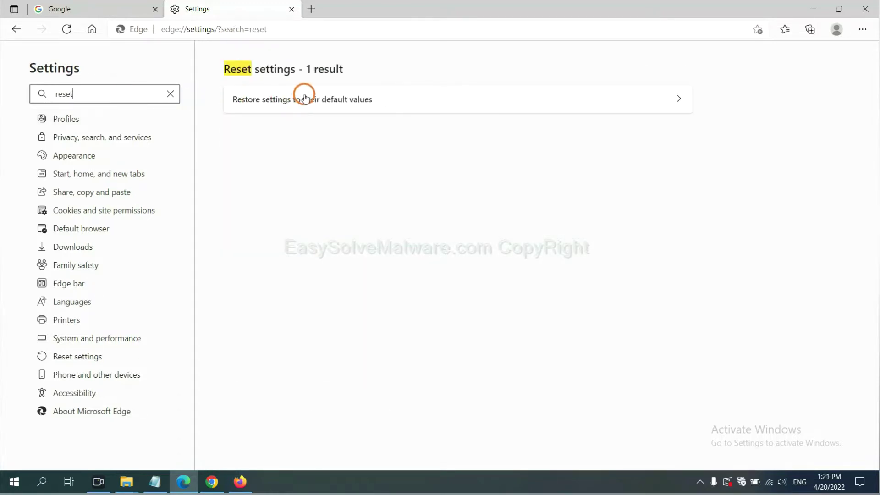
left_click(306, 96)
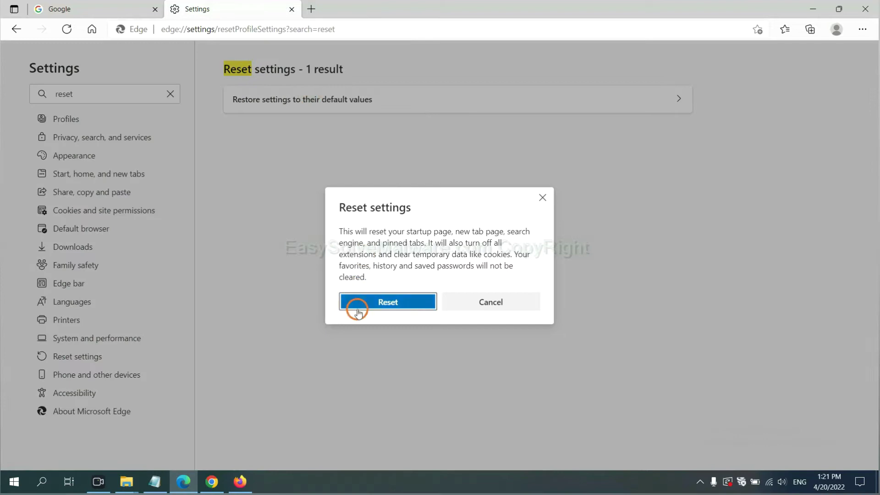